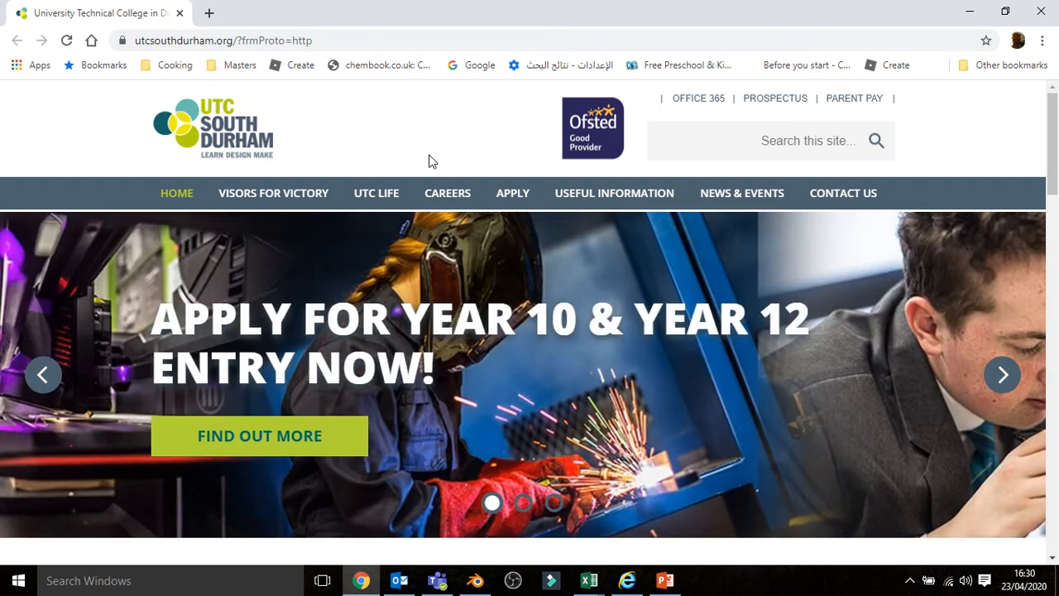
Open Google Drive in a new browser tab and create a new blank Google Form
{"action": "left_click", "coordinate": [209, 13]}
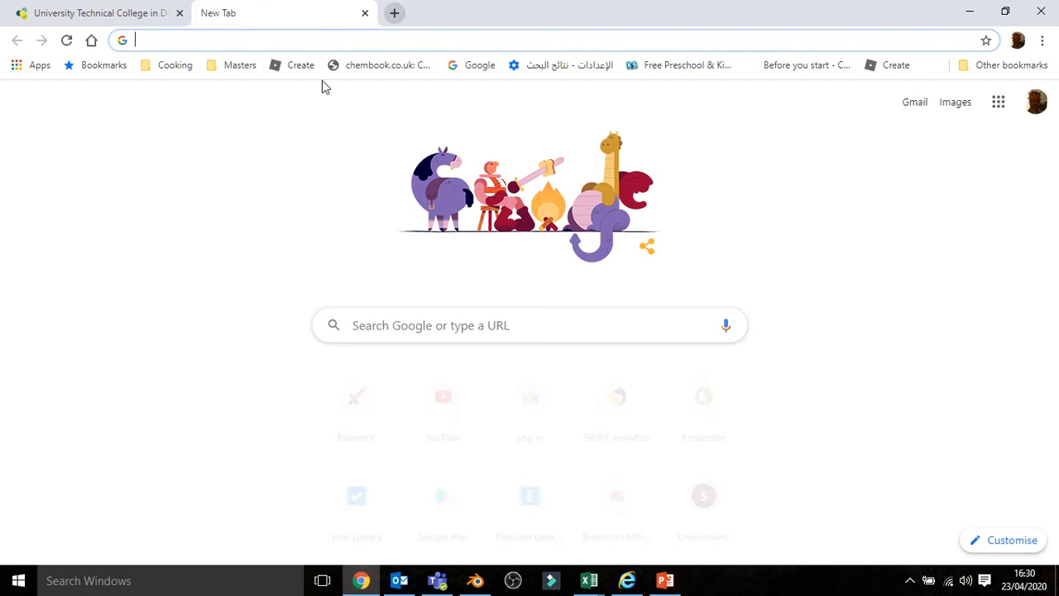
{"action": "left_click", "coordinate": [998, 103]}
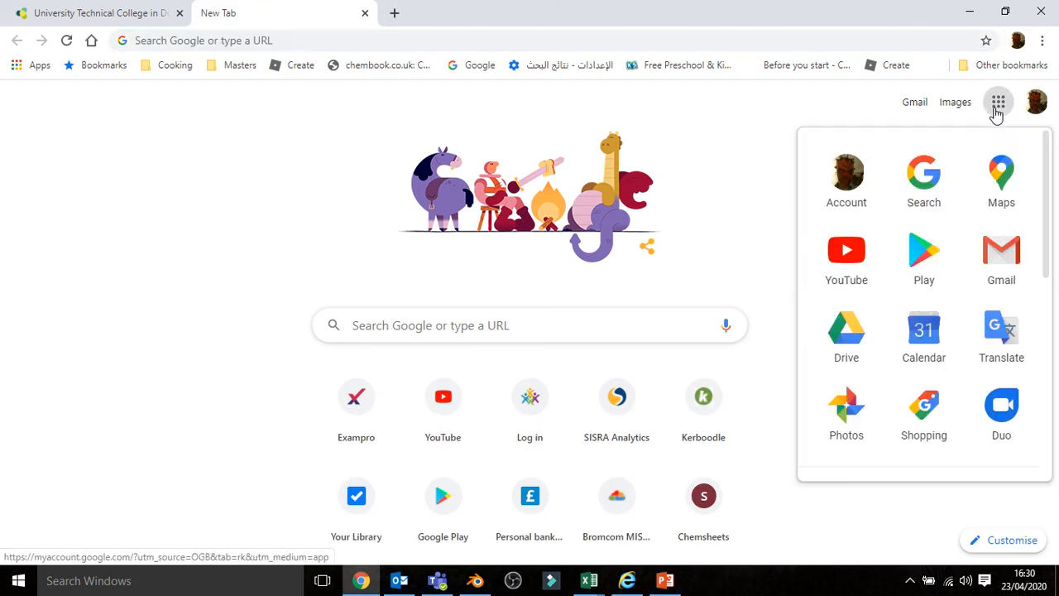
{"action": "left_click", "coordinate": [853, 339]}
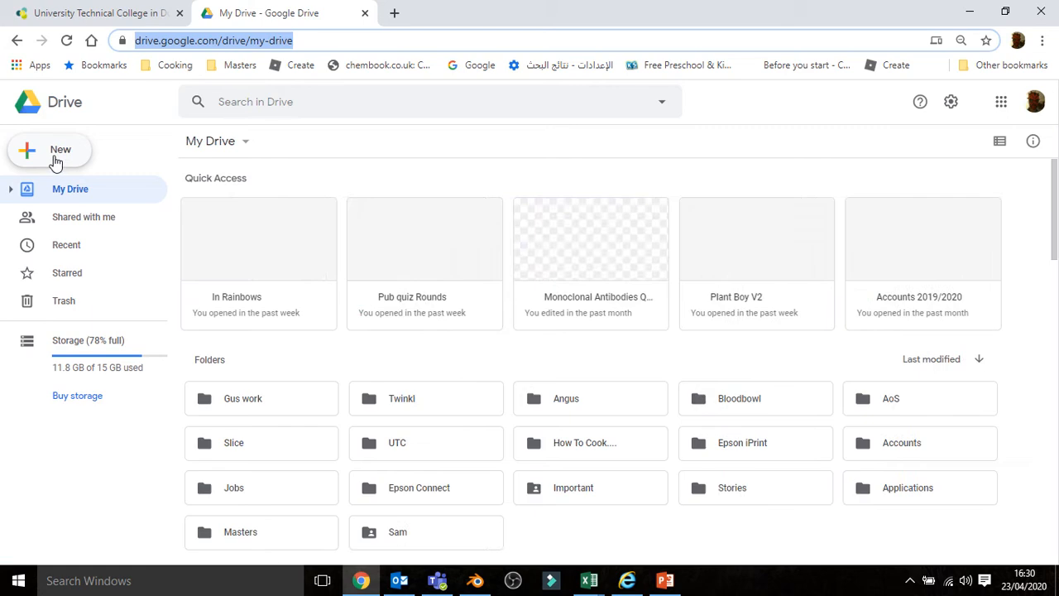
{"action": "left_click", "coordinate": [57, 165]}
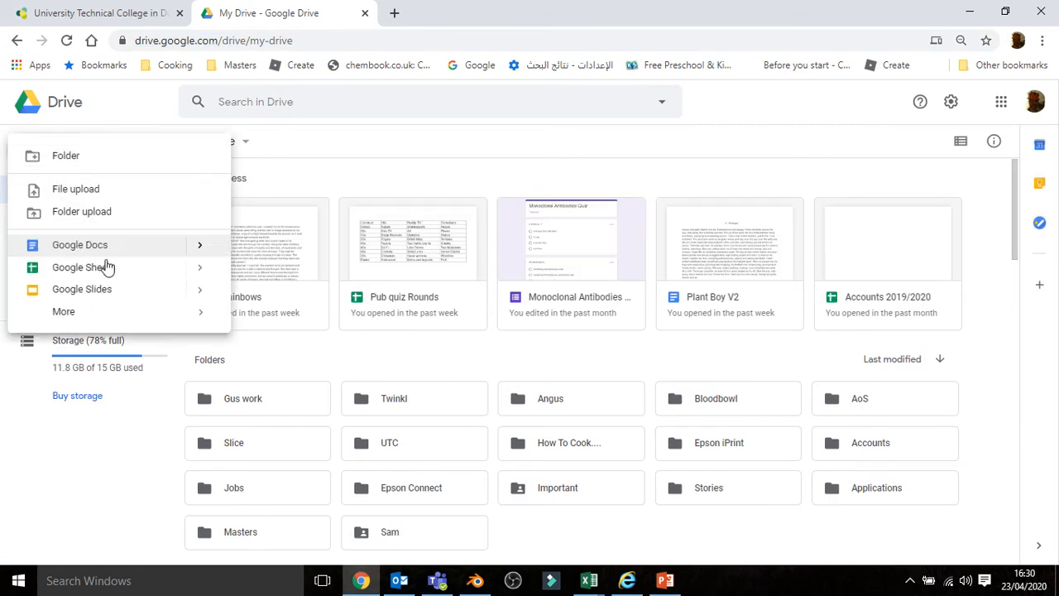
{"action": "mouse_move", "coordinate": [207, 318]}
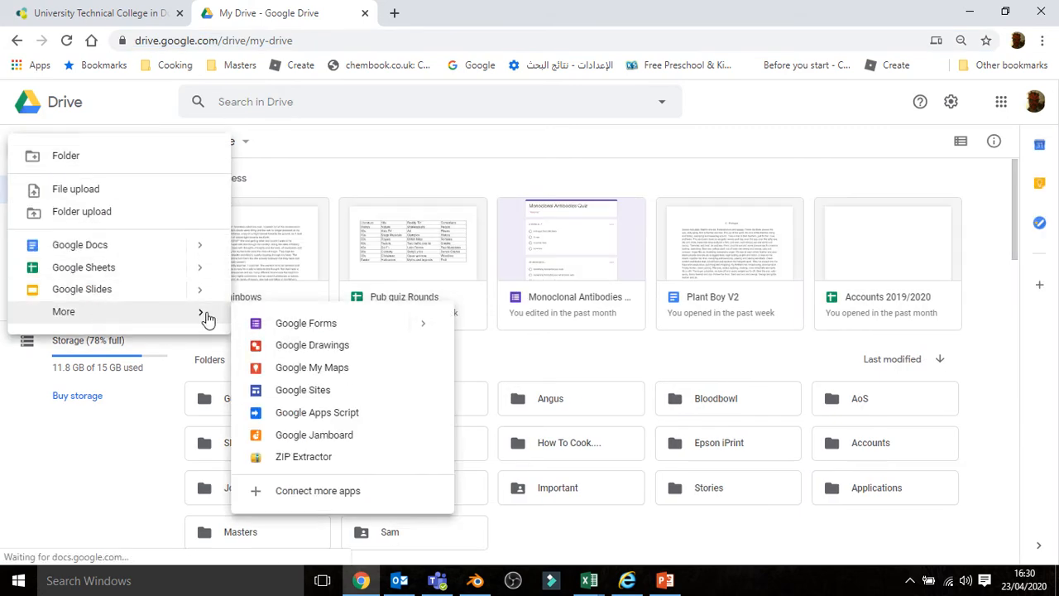
{"action": "left_click", "coordinate": [307, 324]}
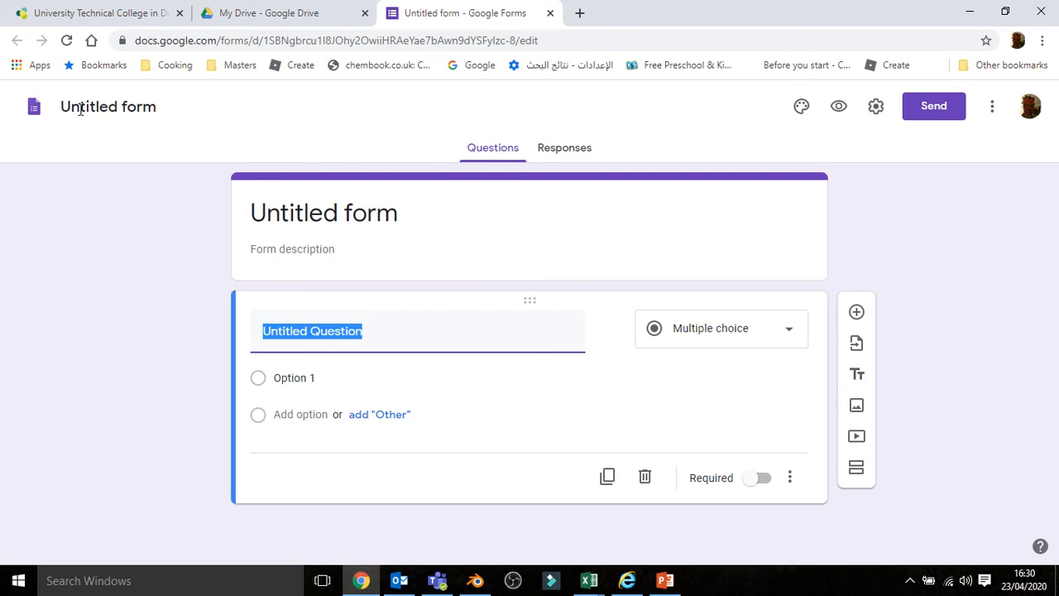
Set the form's title to "Oxidation and Reduction"
{"action": "left_click", "coordinate": [304, 217]}
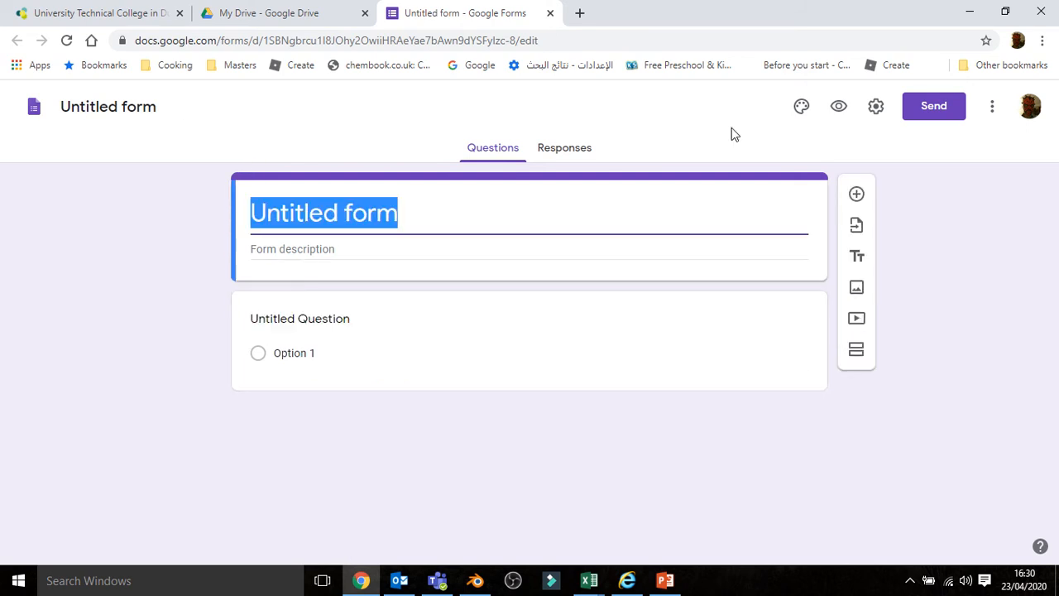
{"action": "type", "text": "Oxidation "}
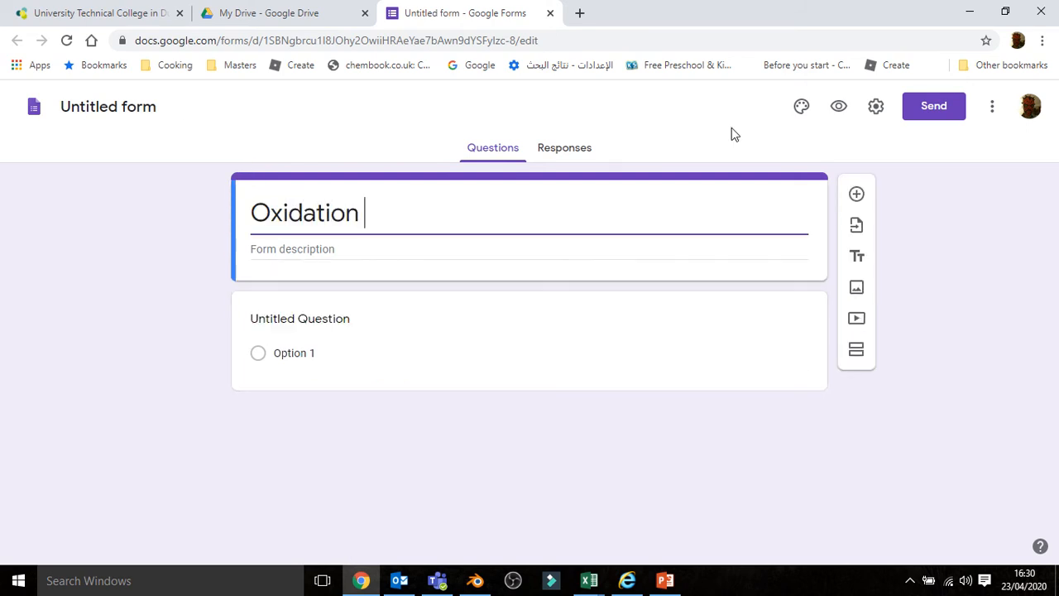
{"action": "type", "text": "and Reduct"}
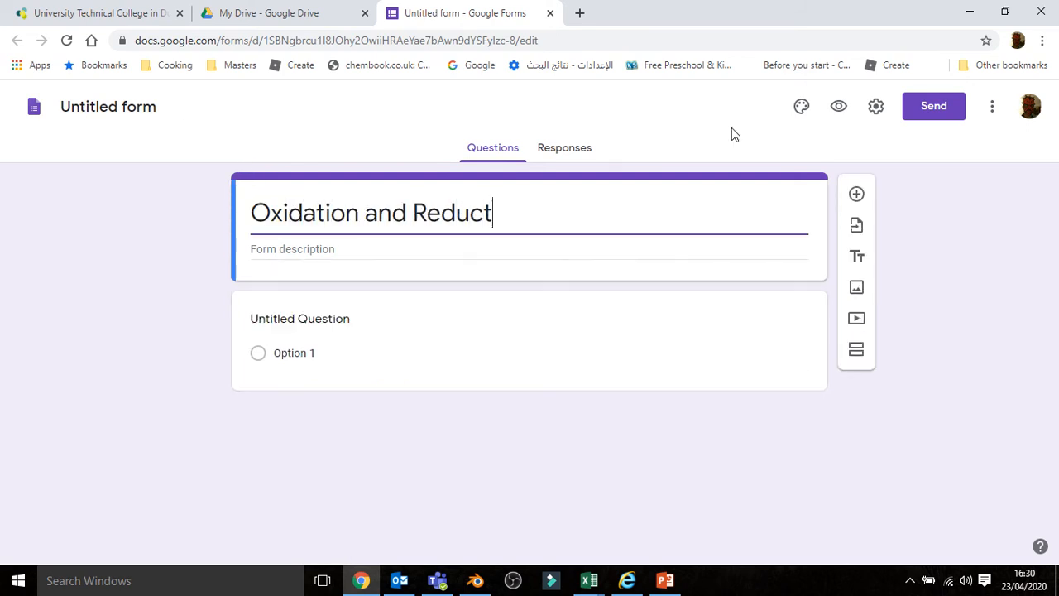
{"action": "type", "text": "ion"}
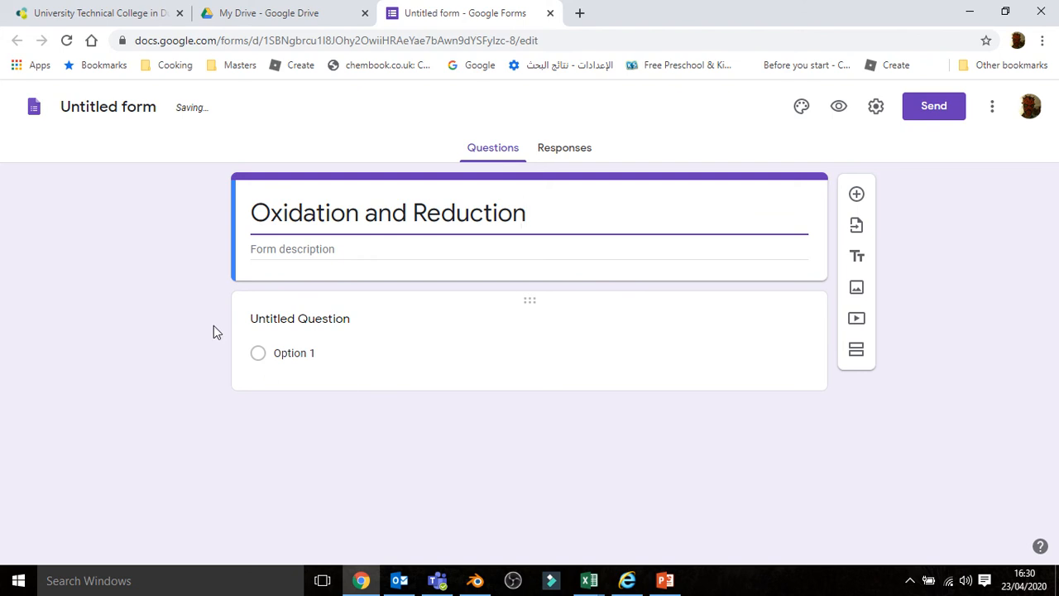
Change the first question to the Short answer type and title it "Name:"
{"action": "left_click", "coordinate": [303, 331]}
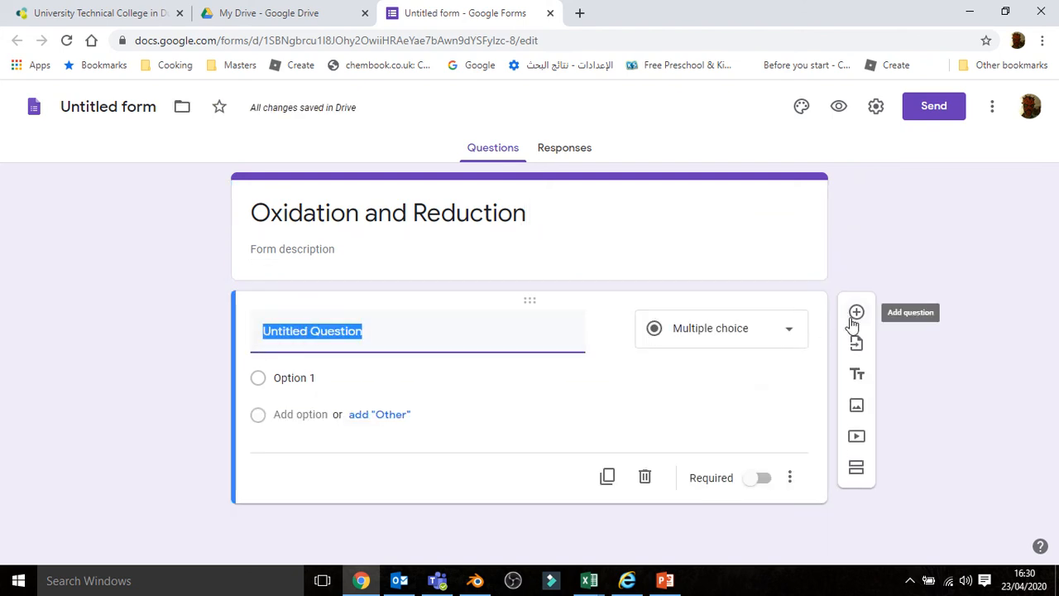
{"action": "left_click", "coordinate": [797, 336]}
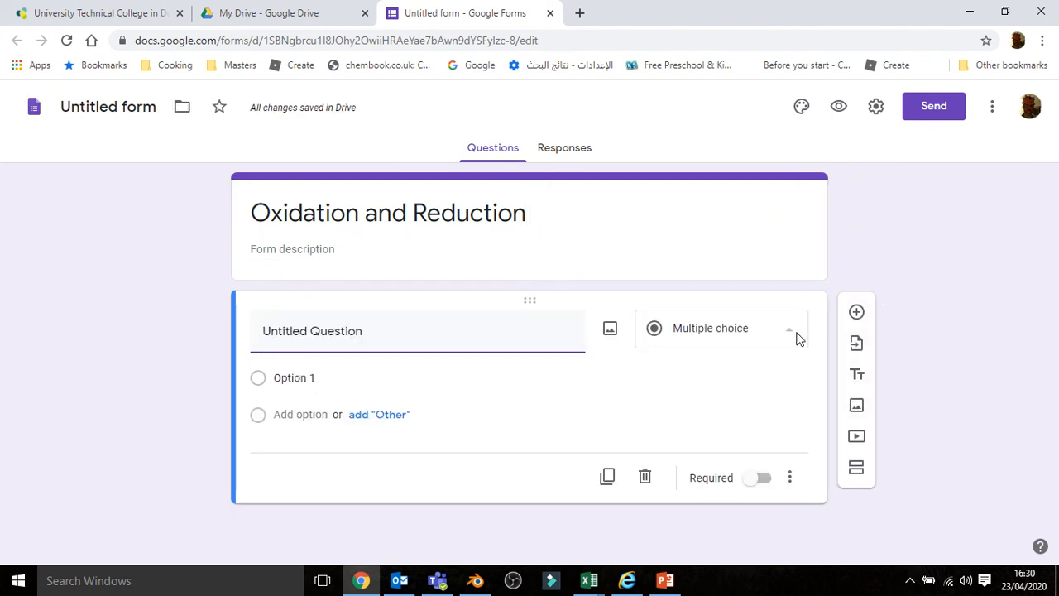
{"action": "left_click", "coordinate": [728, 123]}
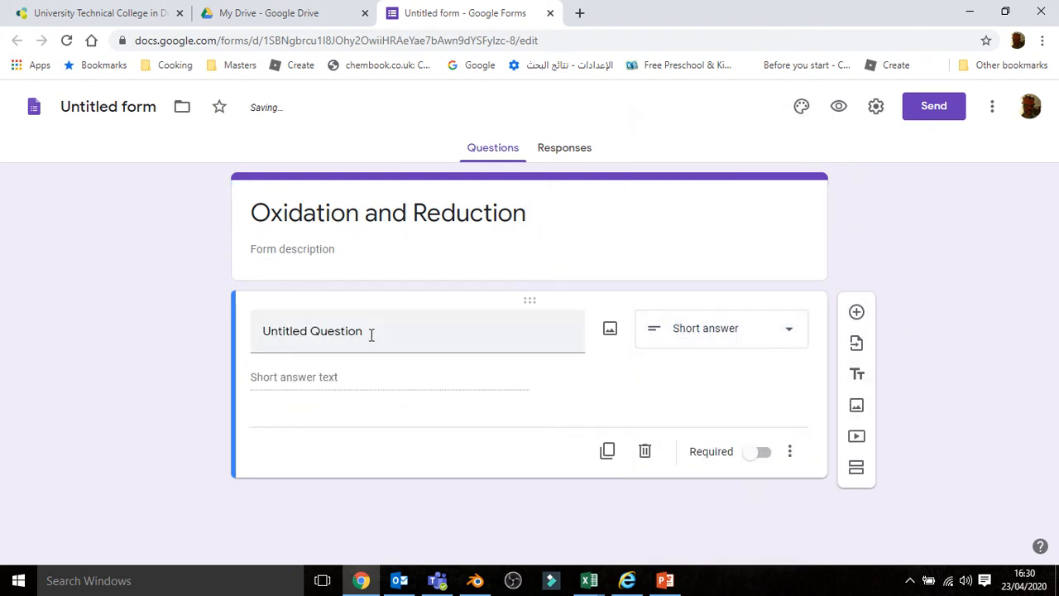
{"action": "left_click", "coordinate": [358, 324]}
{"action": "type", "text": "Nam"}
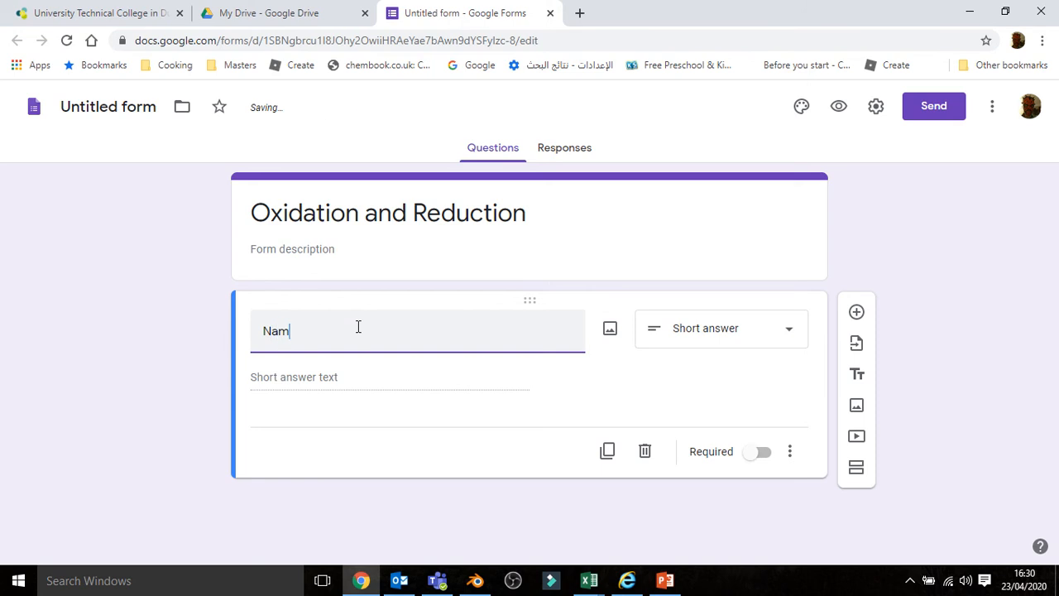
{"action": "key", "text": "BackSpace"}
{"action": "key", "text": "BackSpace"}
{"action": "type", "text": "e:"}
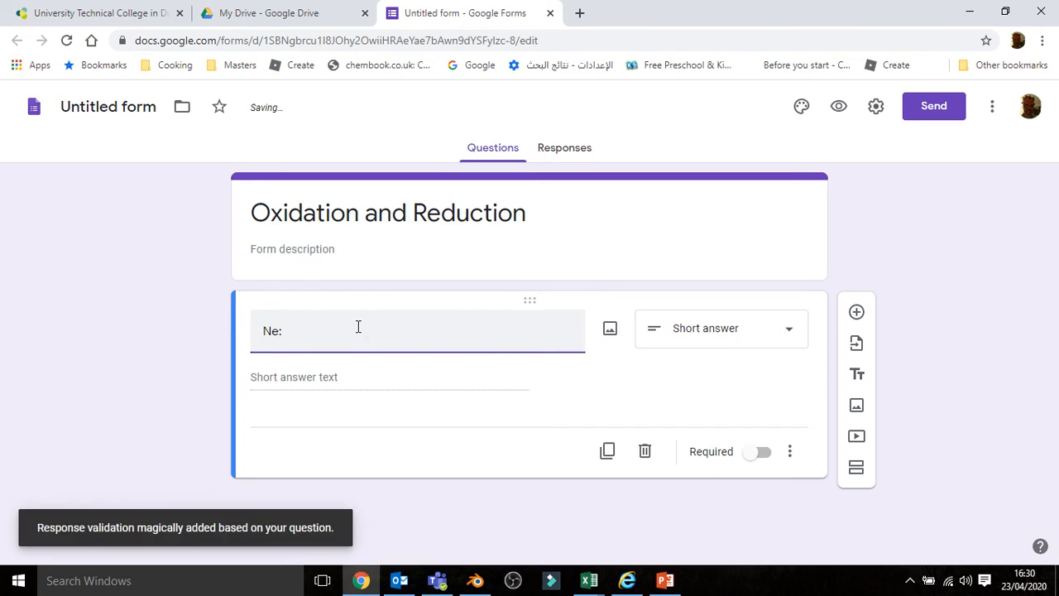
{"action": "type", "text": "ame"}
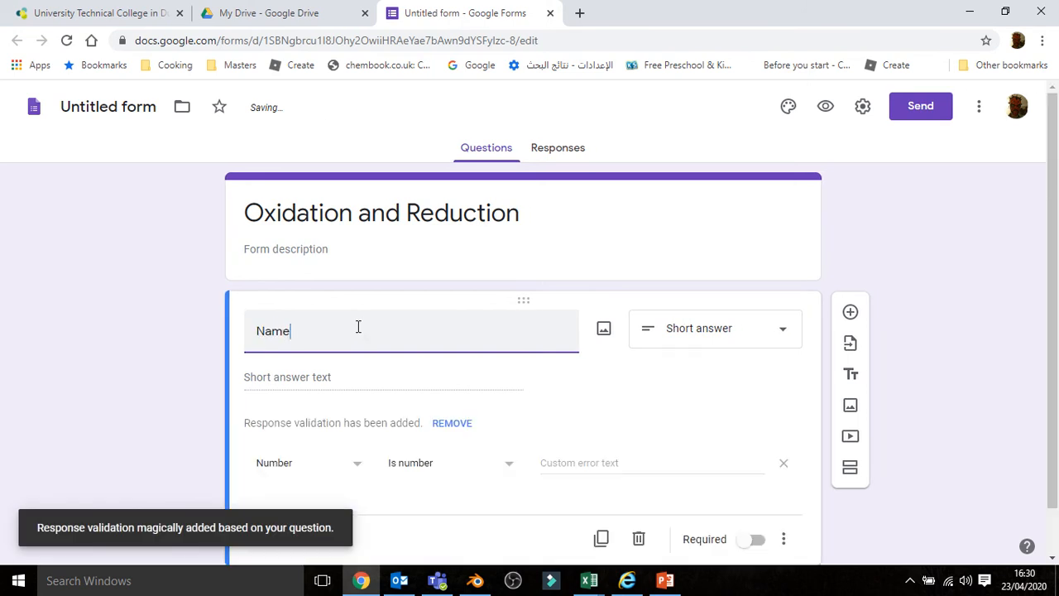
{"action": "type", "text": ":"}
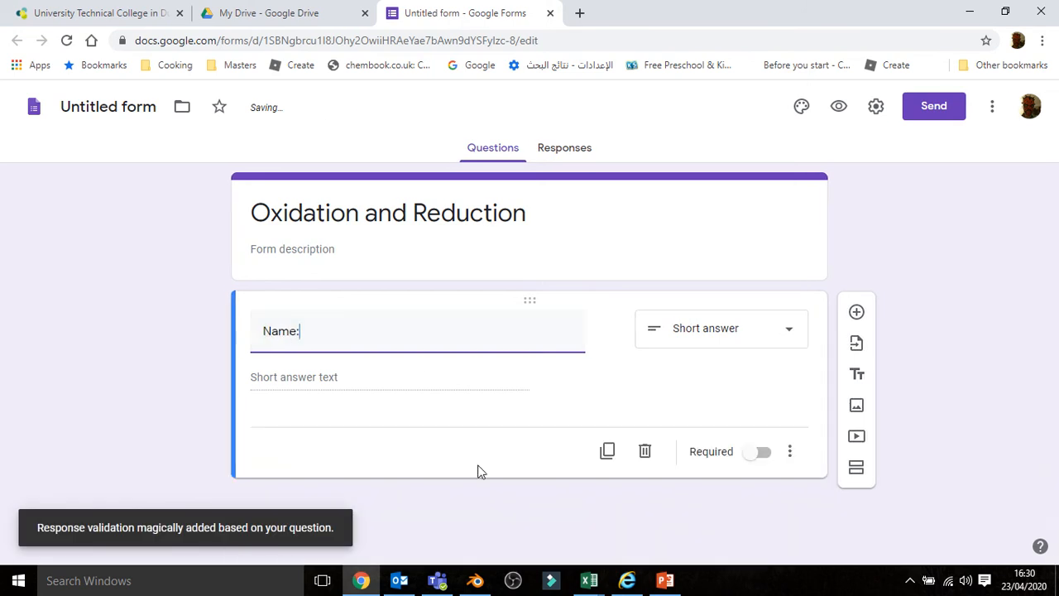
{"action": "left_click", "coordinate": [764, 522]}
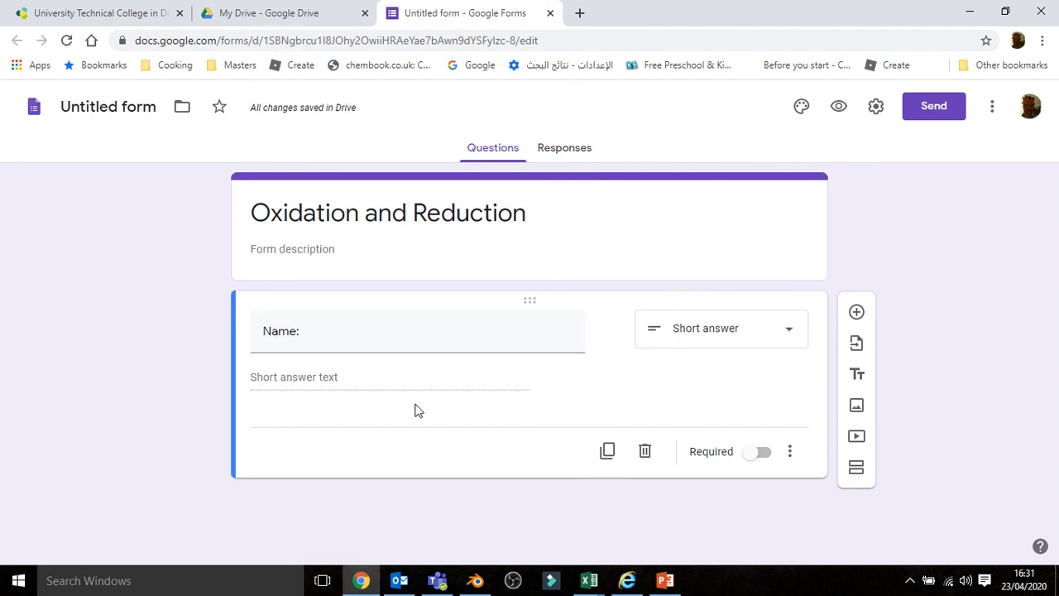
Add a multiple choice question below the name question with the text "Oxidation is..."
{"action": "left_click", "coordinate": [856, 314]}
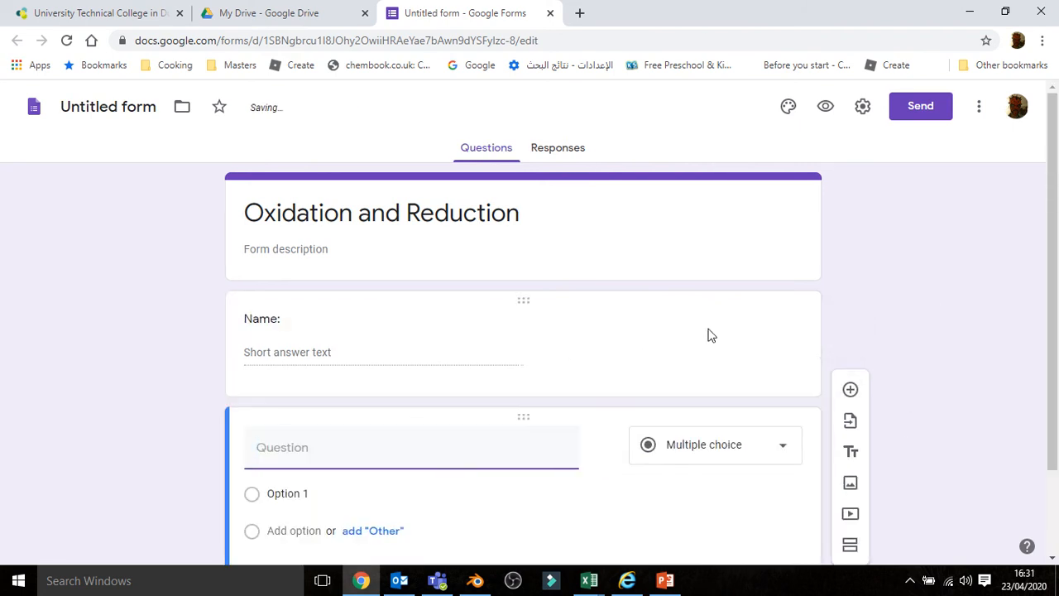
{"action": "type", "text": "Oxidation is..."}
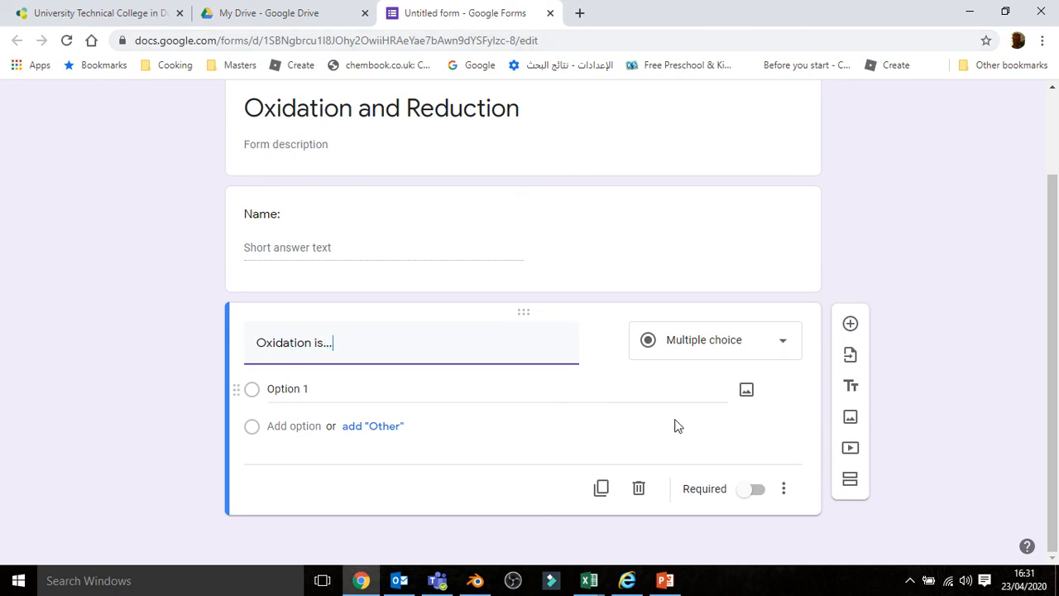
Turn the form into a quiz in its settings and save the change
{"action": "scroll", "coordinate": [753, 372], "scroll_direction": "up", "scroll_amount": 2}
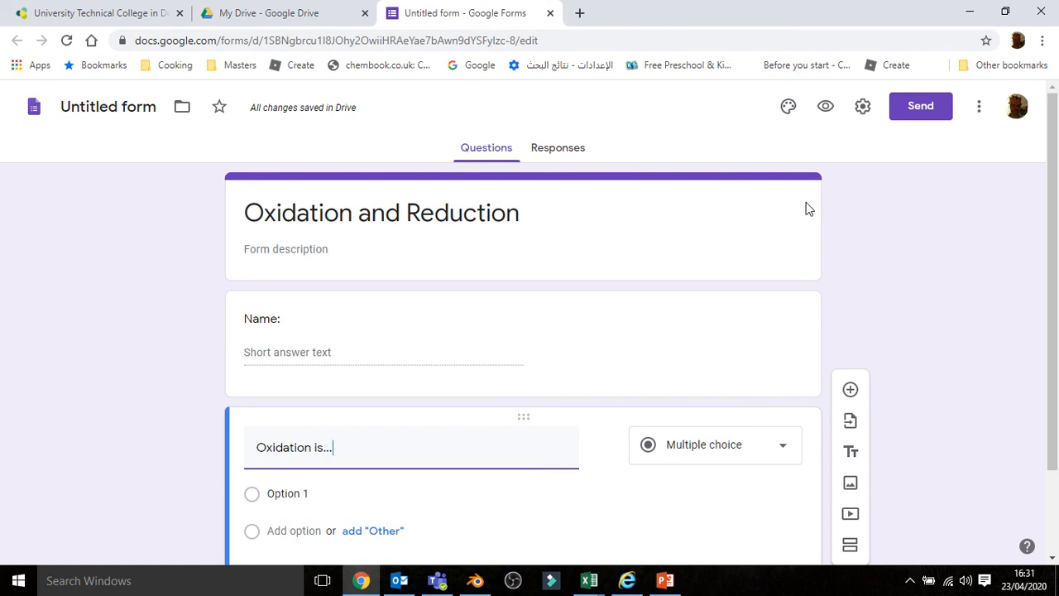
{"action": "left_click", "coordinate": [865, 108]}
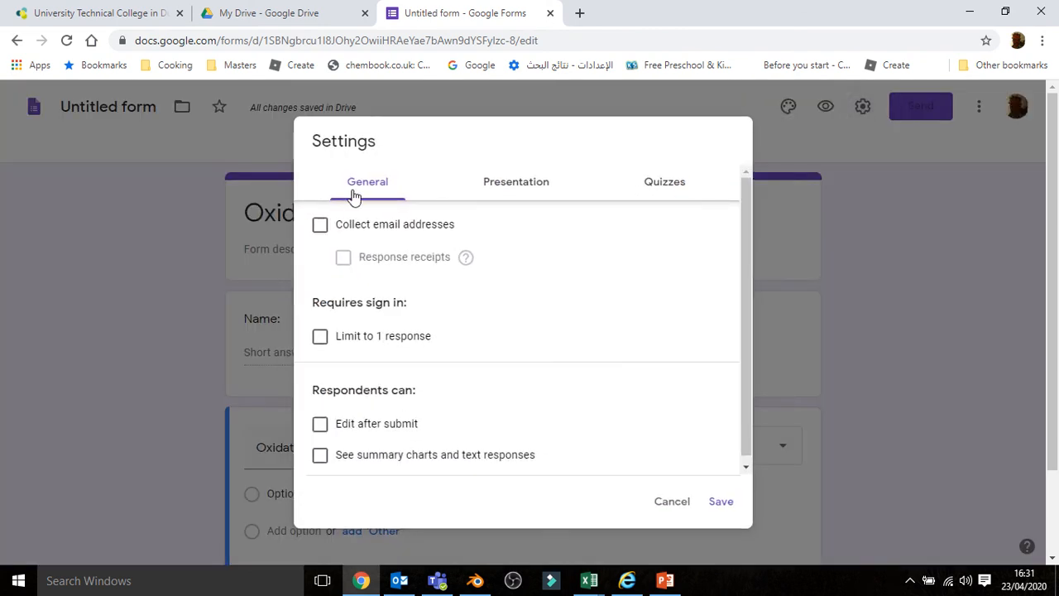
{"action": "left_click", "coordinate": [670, 190]}
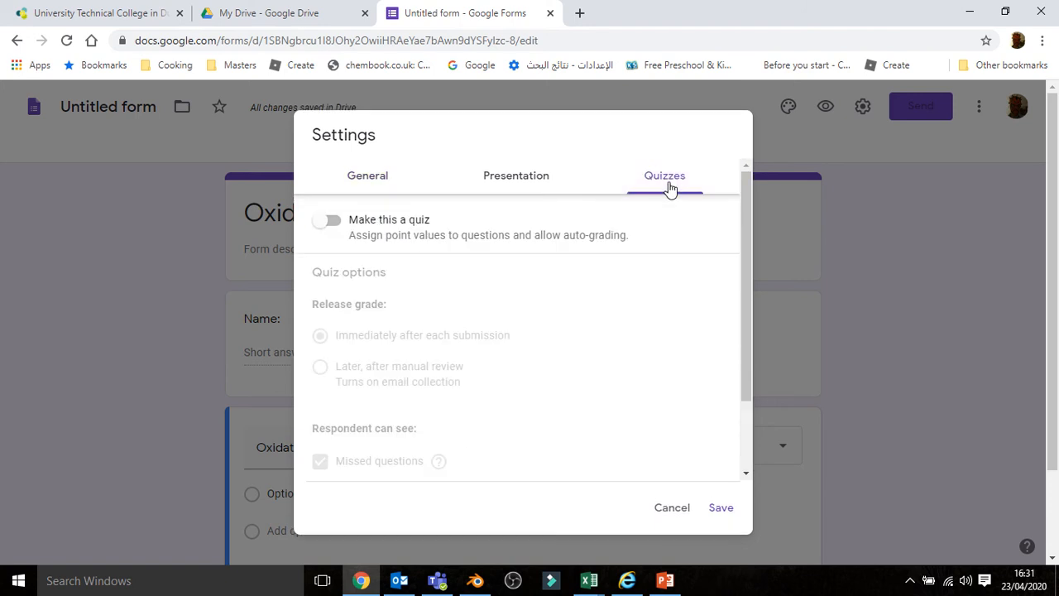
{"action": "left_click", "coordinate": [330, 223]}
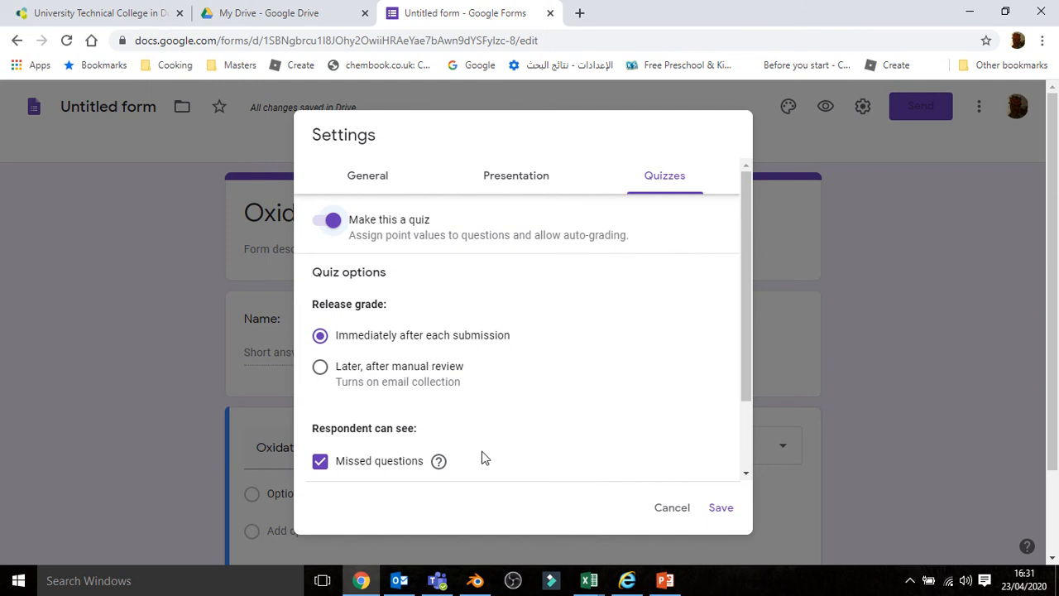
{"action": "left_click", "coordinate": [722, 508]}
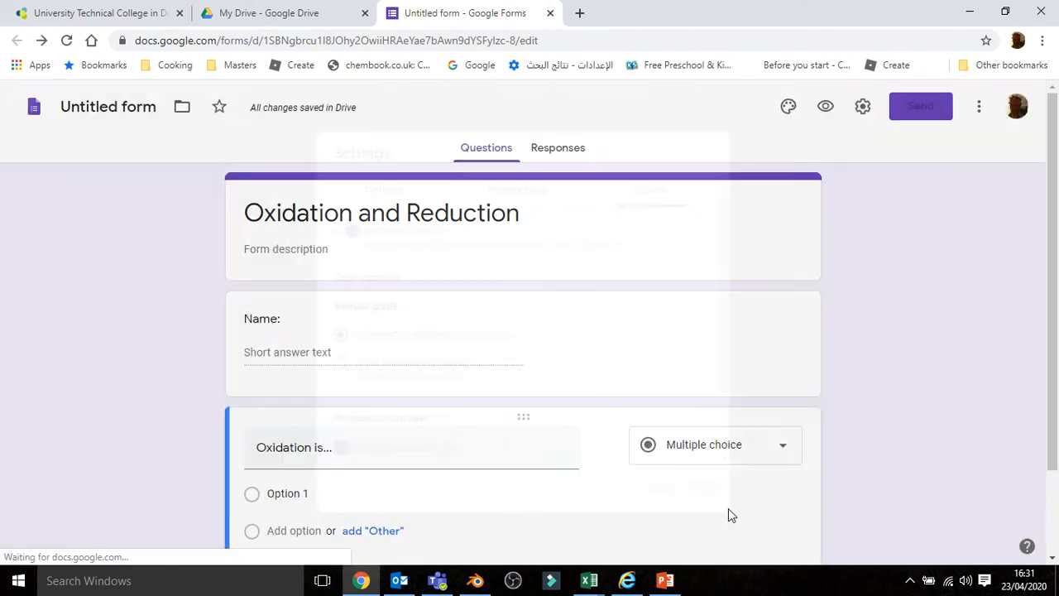
Give the "Oxidation is..." question the options "Good for iron", "Used in making steel", "Addition of oxygen" and "Removal of oxygen"
{"action": "scroll", "coordinate": [634, 330], "scroll_direction": "down", "scroll_amount": 2}
{"action": "left_click", "coordinate": [299, 390]}
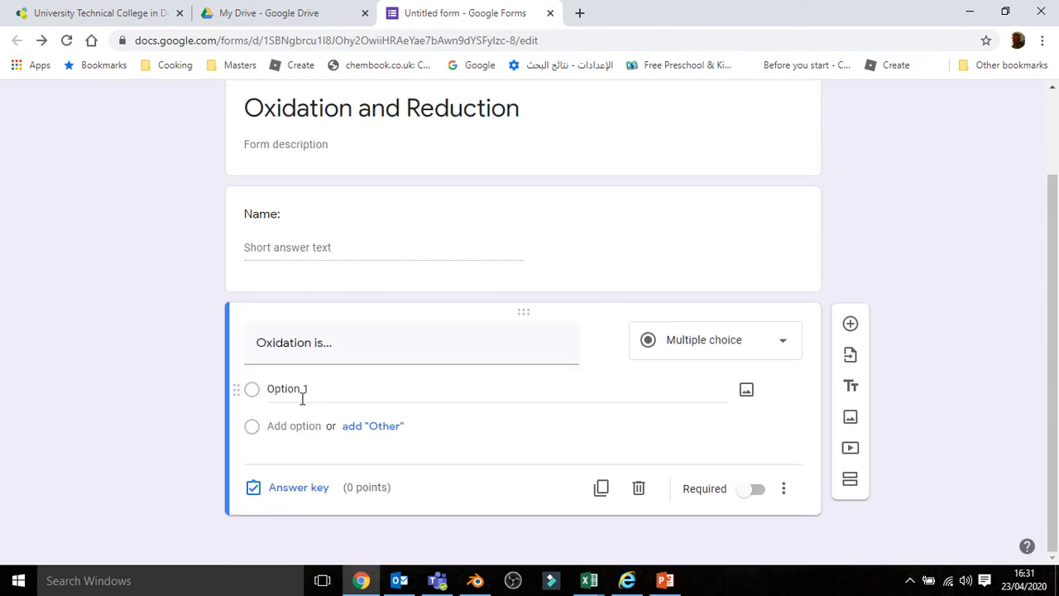
{"action": "mouse_move", "coordinate": [508, 6]}
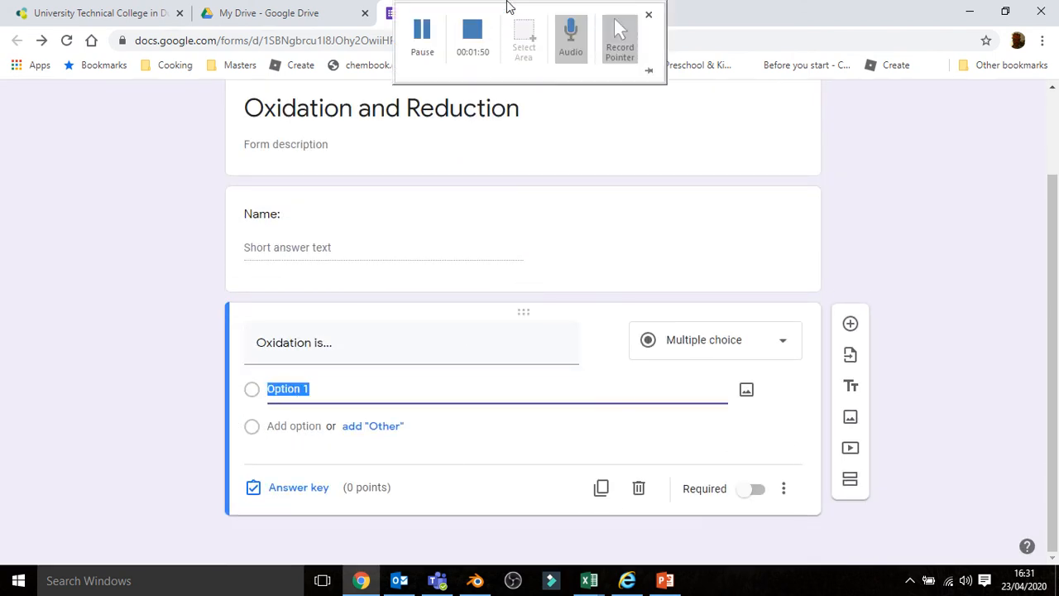
{"action": "type", "text": "Good for iron"}
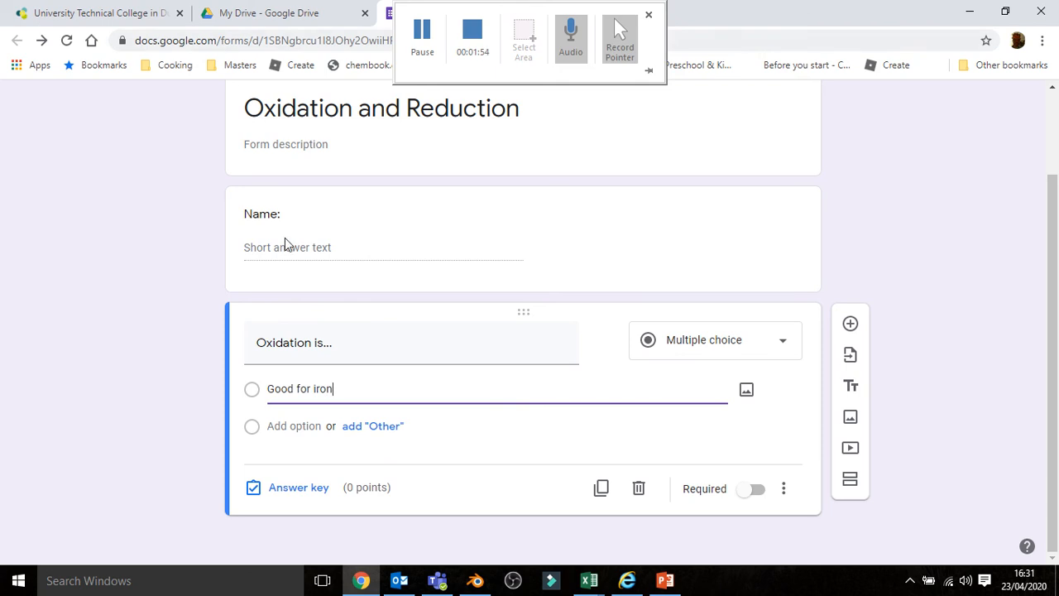
{"action": "left_click", "coordinate": [319, 426]}
{"action": "type", "text": "Used in making"}
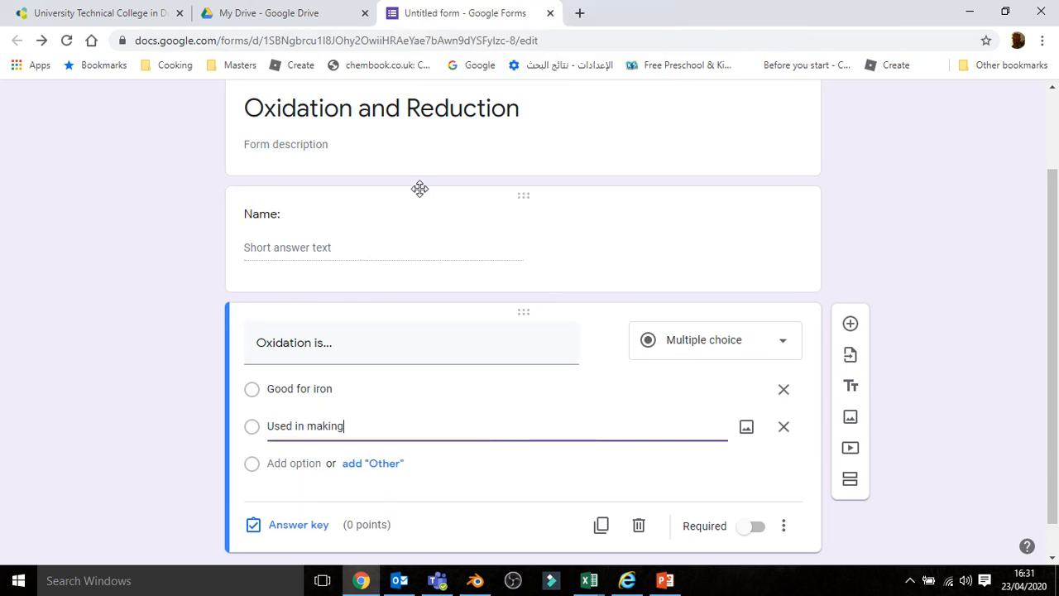
{"action": "type", "text": " steel"}
{"action": "left_click", "coordinate": [298, 462]}
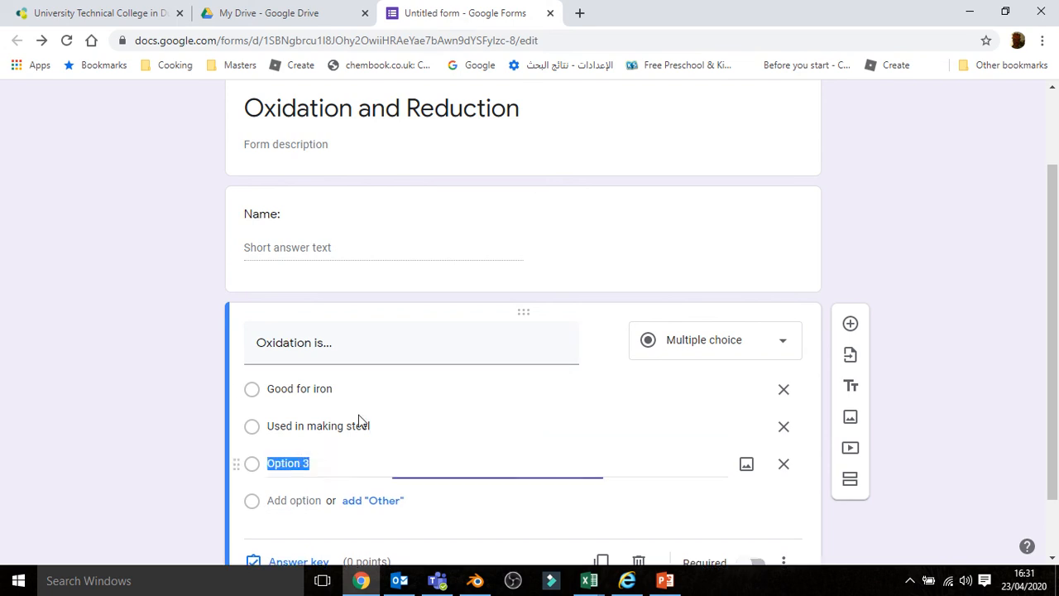
{"action": "type", "text": "Addi"}
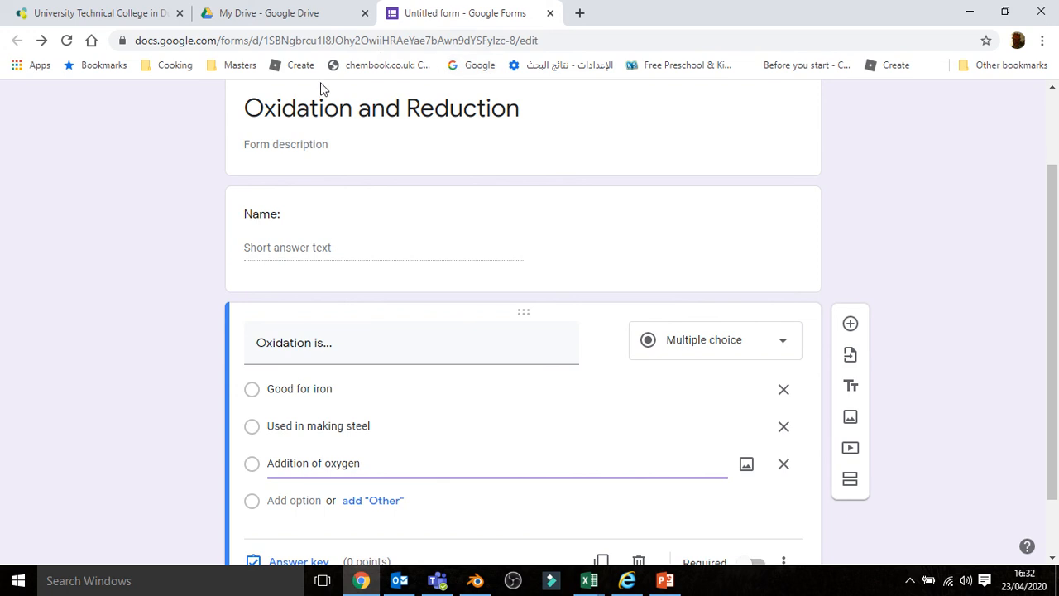
{"action": "left_click", "coordinate": [295, 500]}
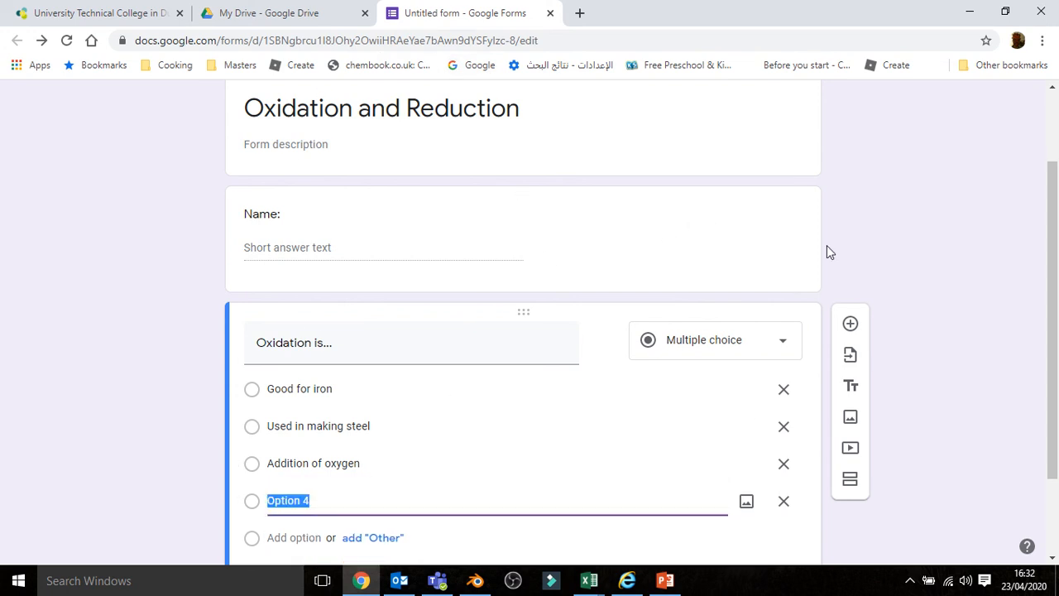
{"action": "type", "text": "Removal of oxygen"}
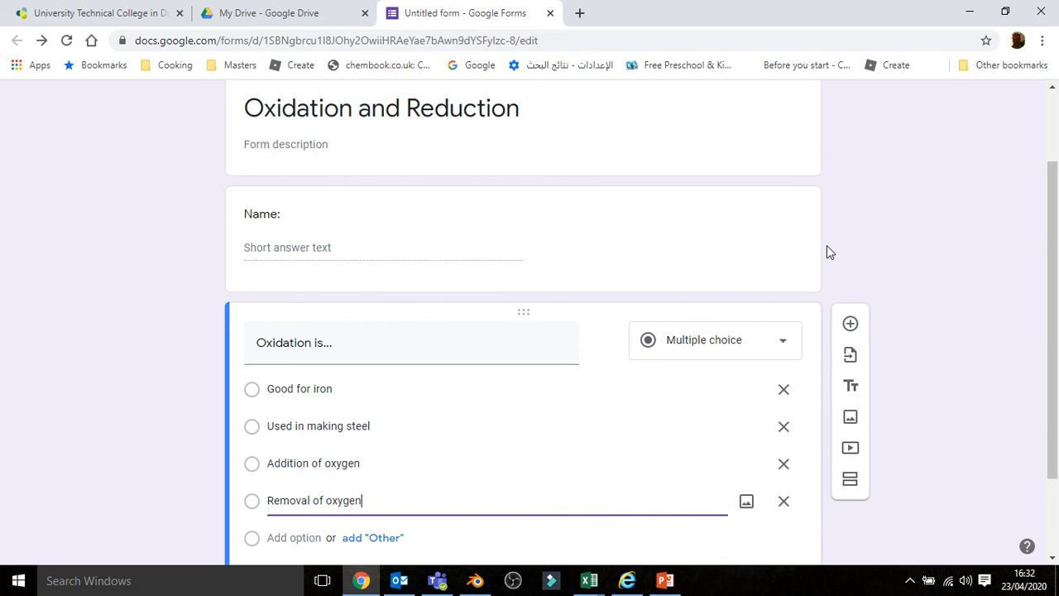
Mark "Addition of oxygen" as the correct answer in the answer key of the "Oxidation is..." question
{"action": "scroll", "coordinate": [362, 510], "scroll_direction": "down", "scroll_amount": 2}
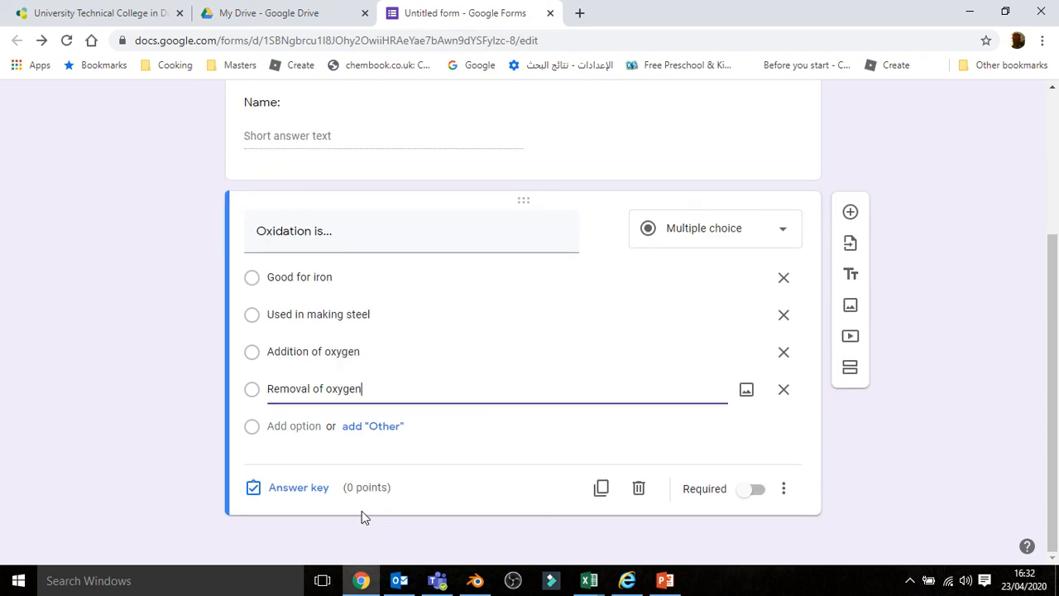
{"action": "left_click", "coordinate": [284, 489]}
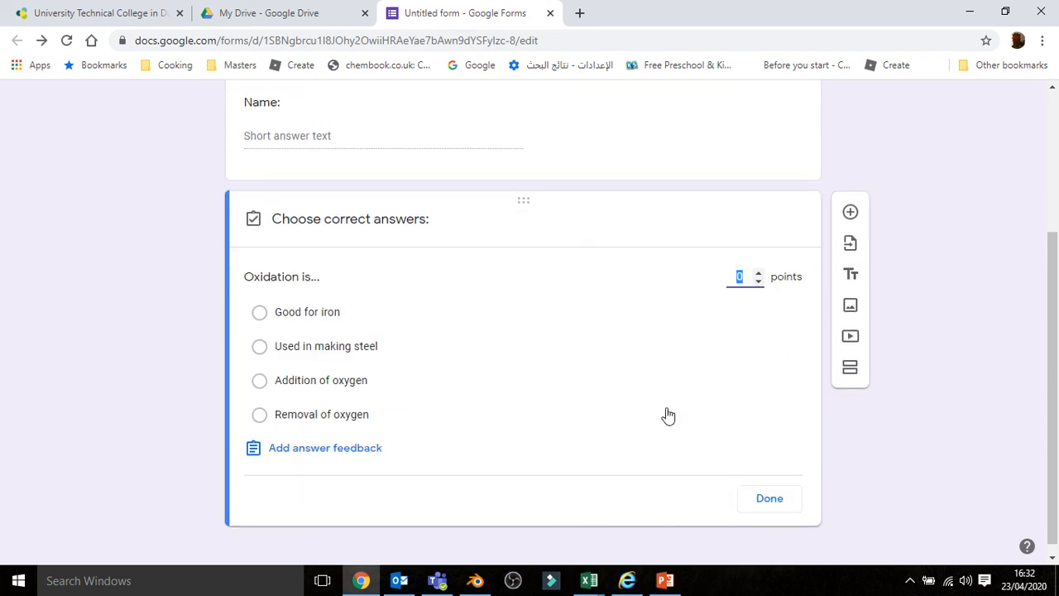
{"action": "left_click", "coordinate": [261, 382]}
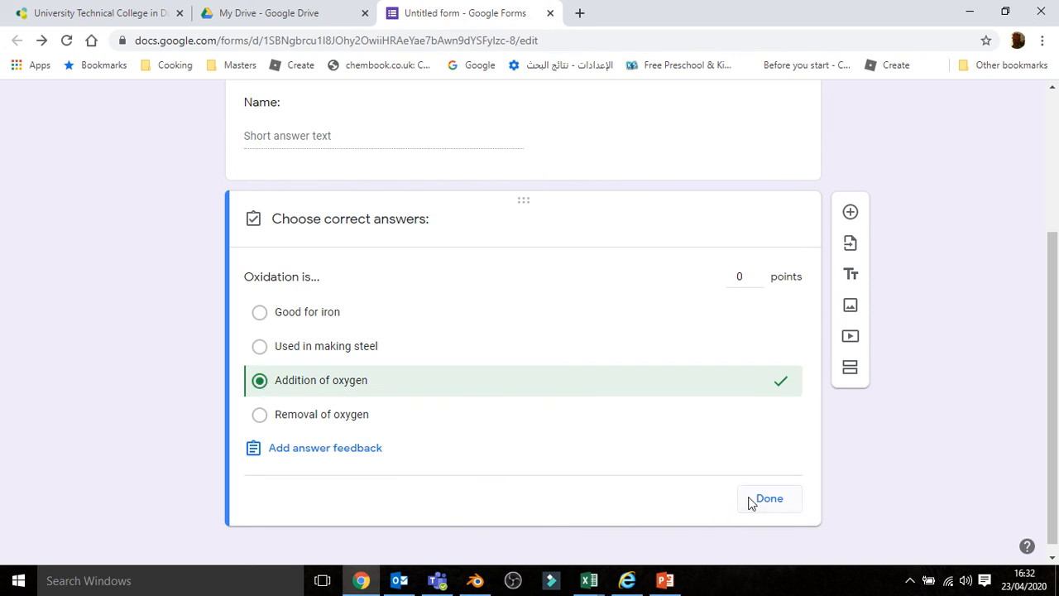
{"action": "left_click", "coordinate": [768, 500]}
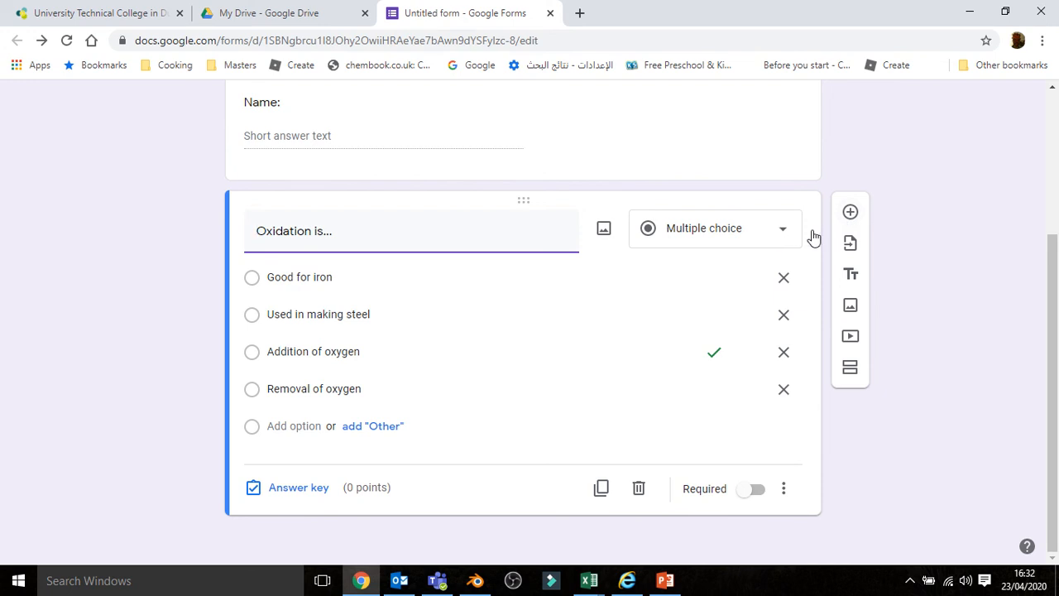
Add a blank question below "Oxidation is..." and view the available question types, leaving it as Multiple choice
{"action": "left_click", "coordinate": [850, 212]}
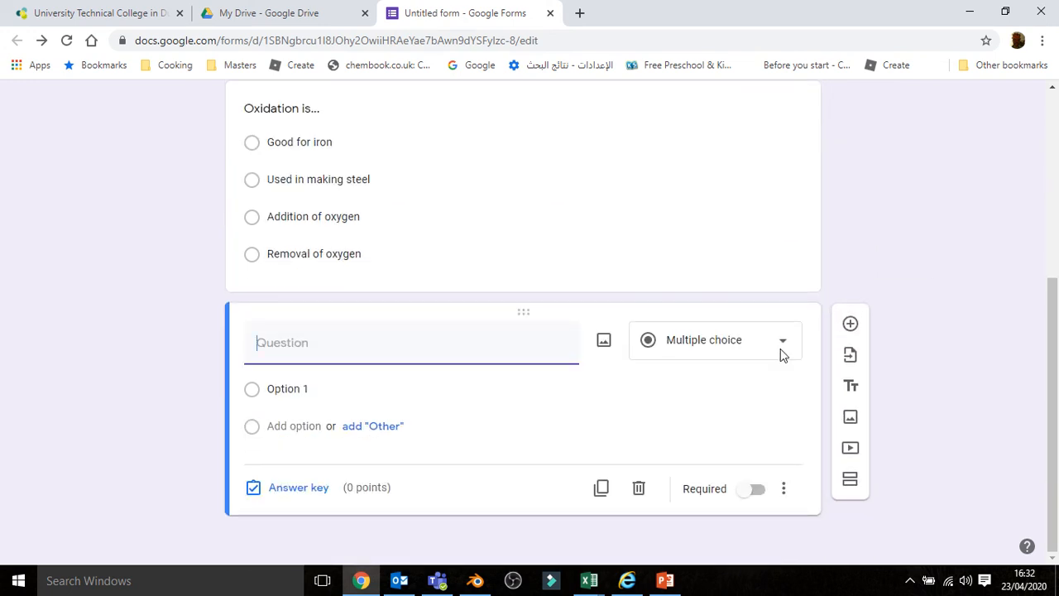
{"action": "left_click", "coordinate": [781, 343]}
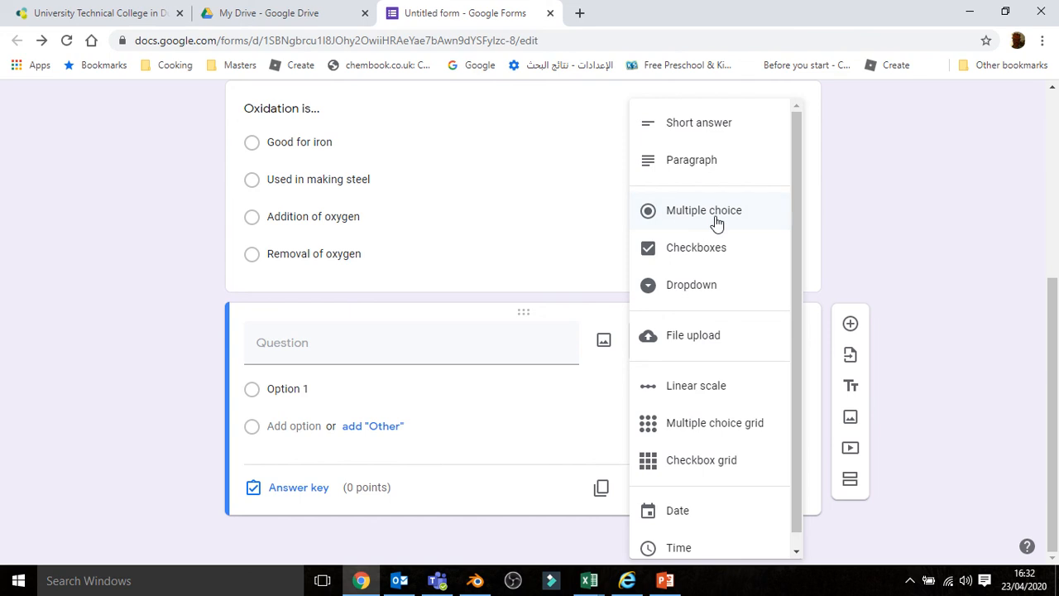
{"action": "left_click", "coordinate": [891, 249]}
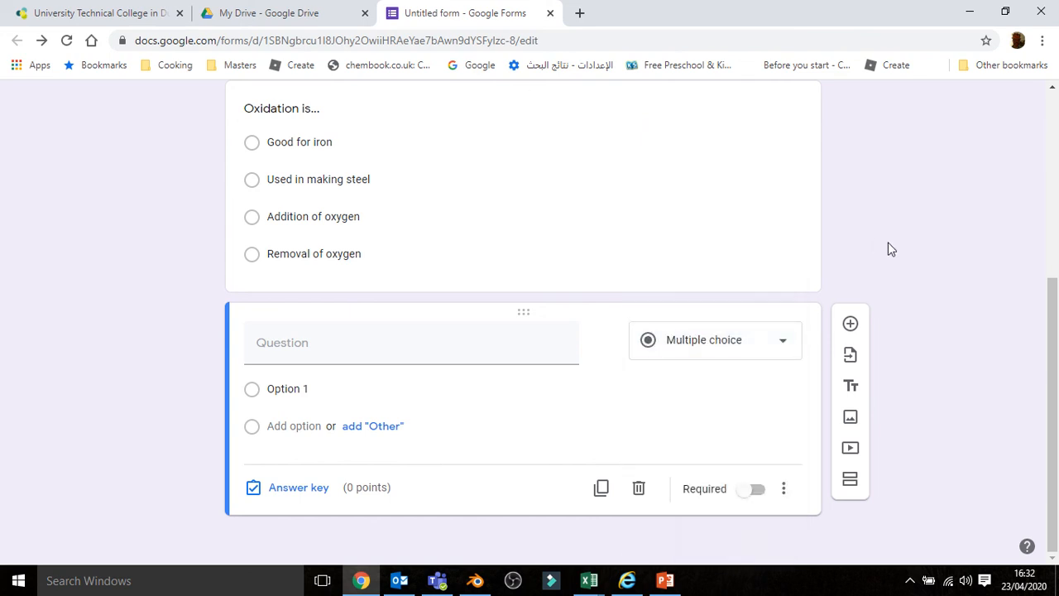
Switch to Google Drive, search for "Monoclonal antibodies" and open the Monoclonal Antibodies Quiz form
{"action": "scroll", "coordinate": [890, 249], "scroll_direction": "up", "scroll_amount": 5}
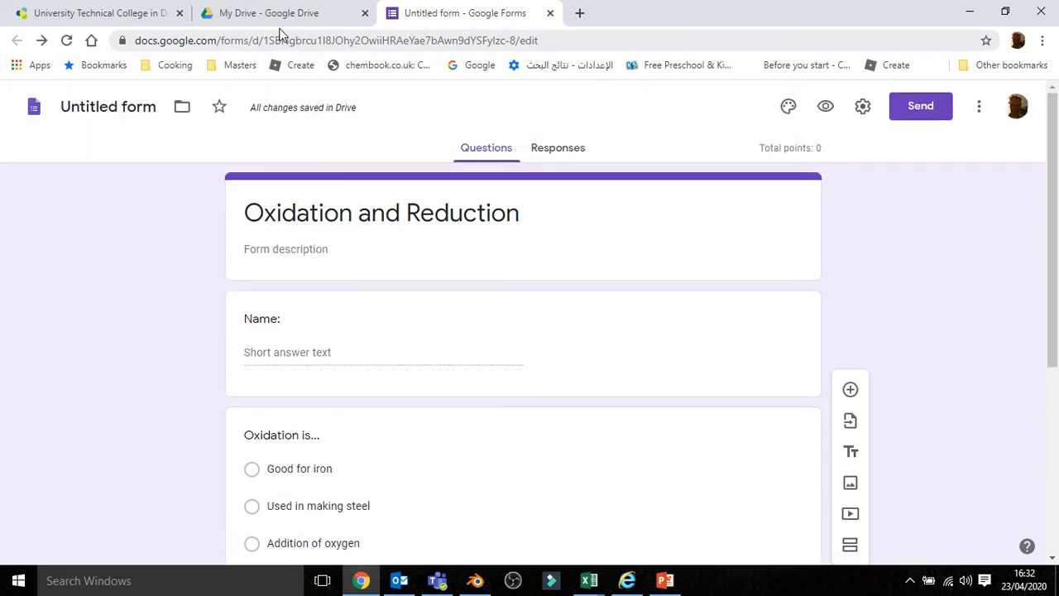
{"action": "left_click", "coordinate": [273, 16]}
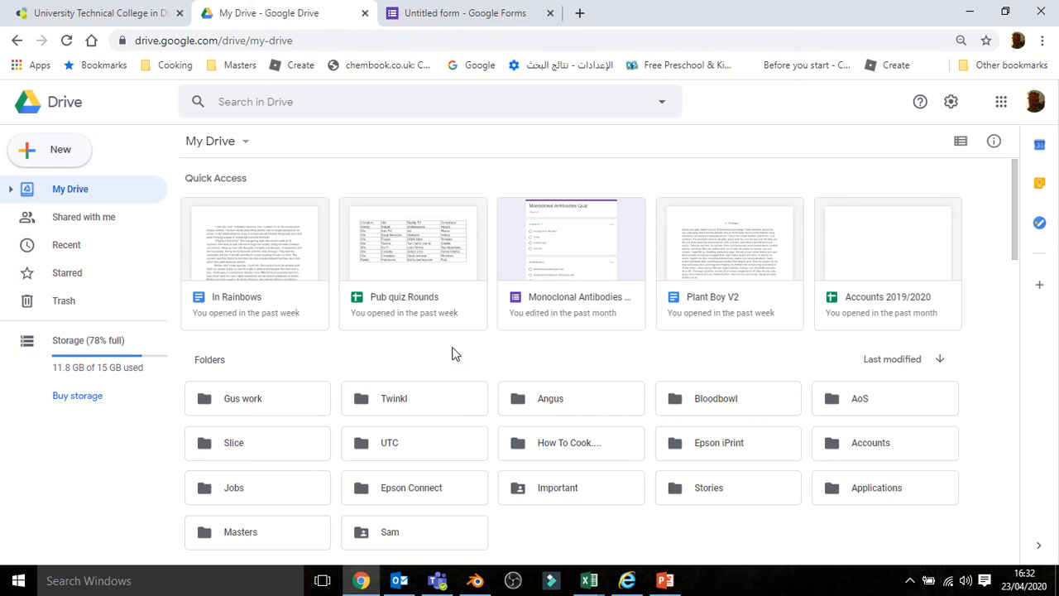
{"action": "left_click", "coordinate": [276, 103]}
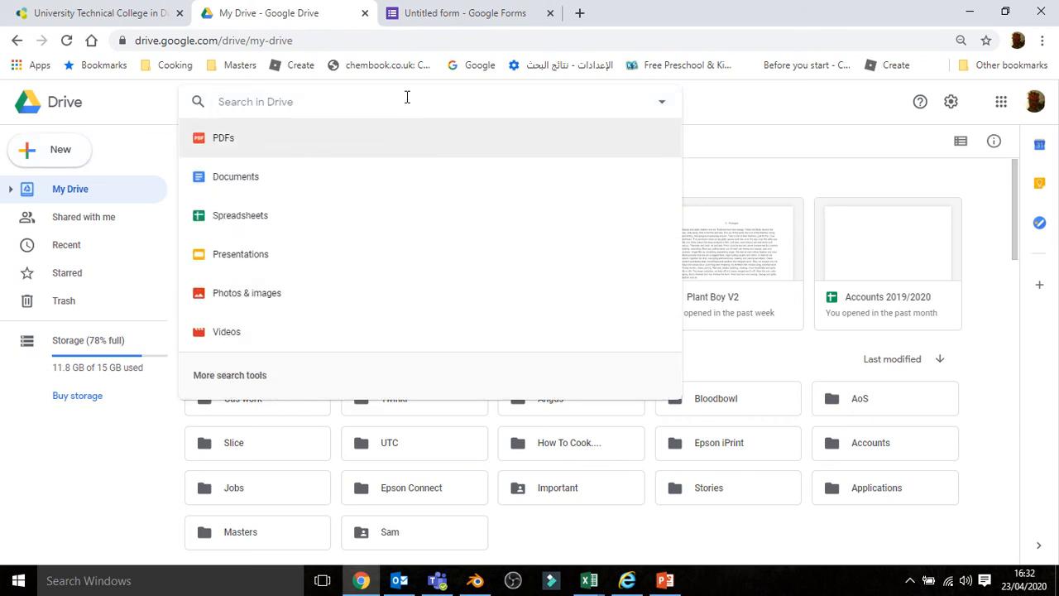
{"action": "type", "text": "Monoclonal"}
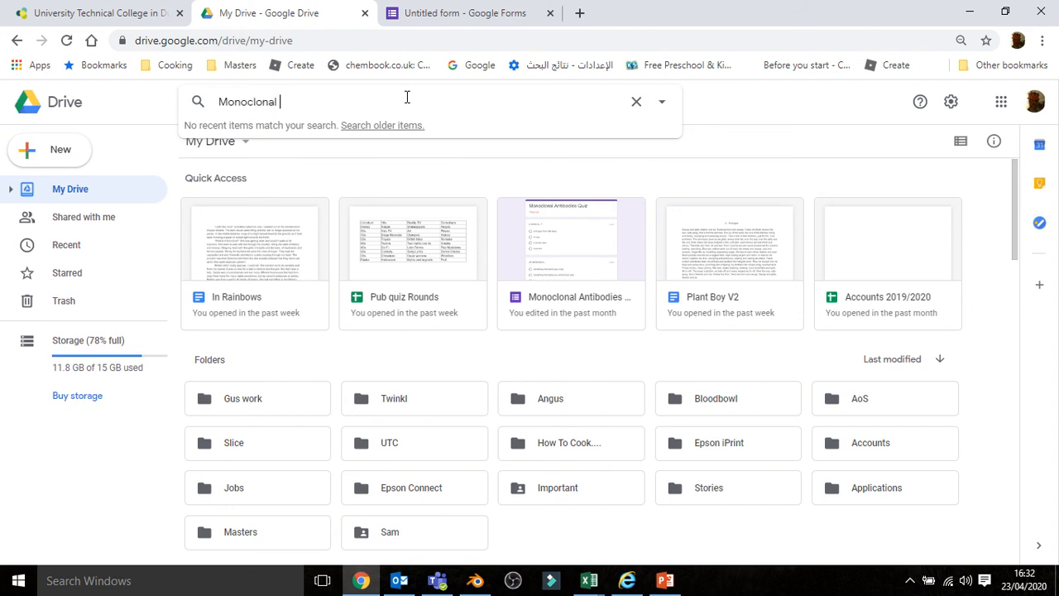
{"action": "type", "text": " antibodies"}
{"action": "key", "text": "Return"}
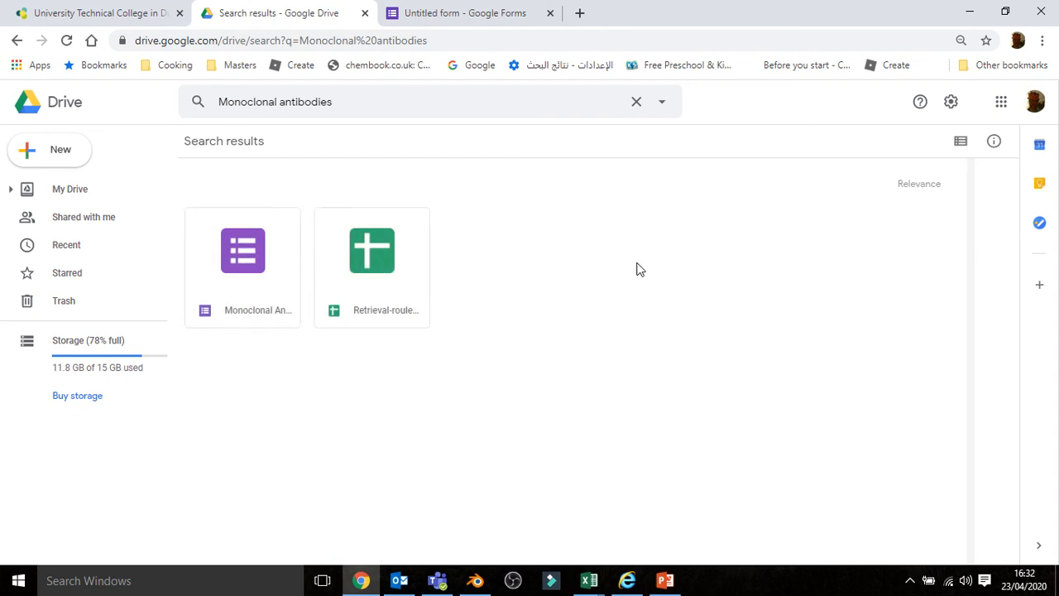
{"action": "left_click", "coordinate": [271, 238]}
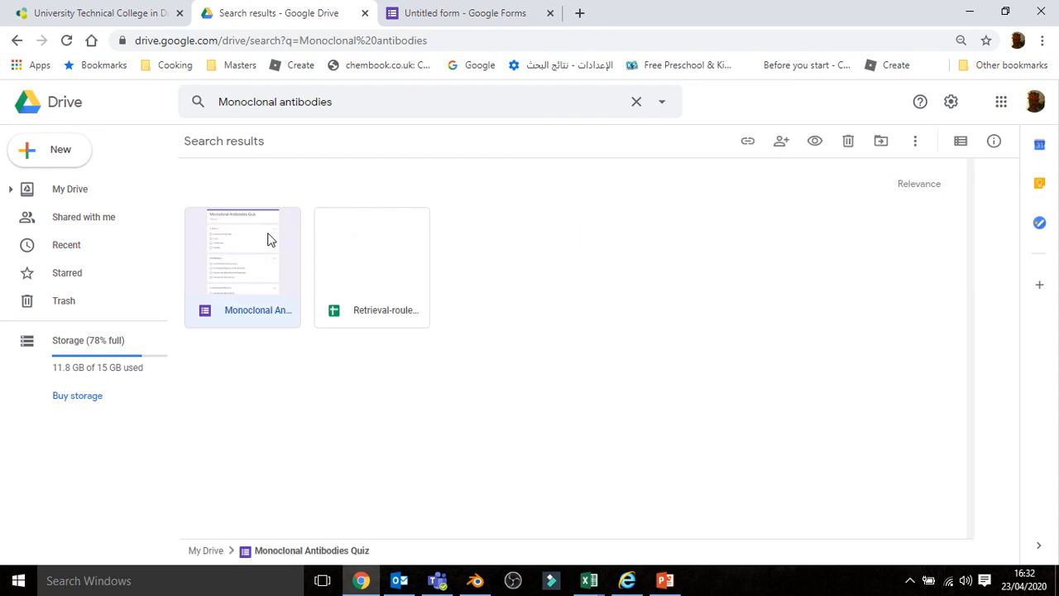
{"action": "double_click", "coordinate": [261, 288]}
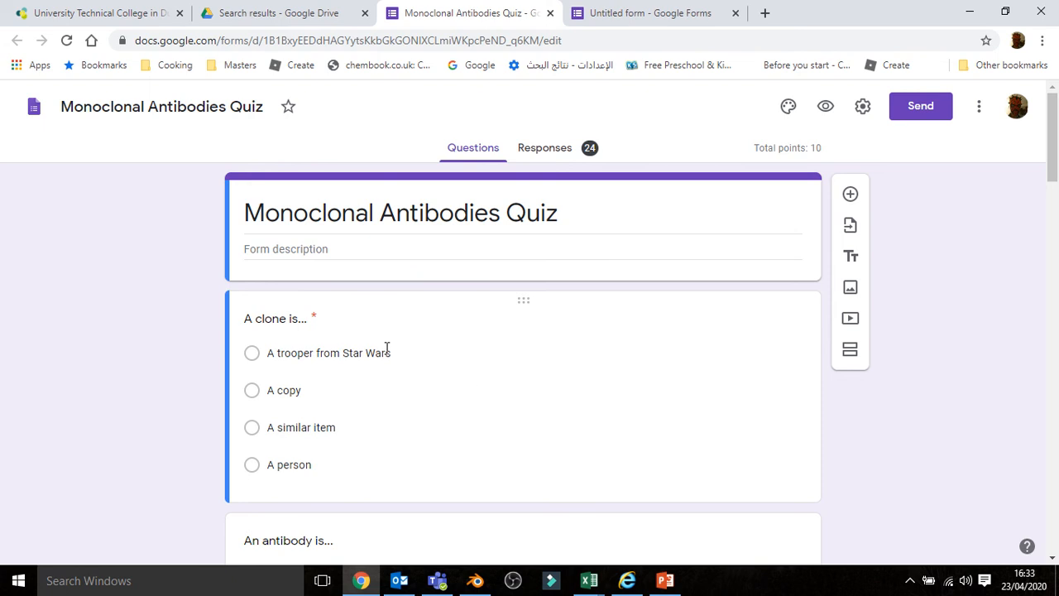
Open the quiz's response summary and examine the Insights section with its total points distribution
{"action": "scroll", "coordinate": [340, 472], "scroll_direction": "down", "scroll_amount": 1}
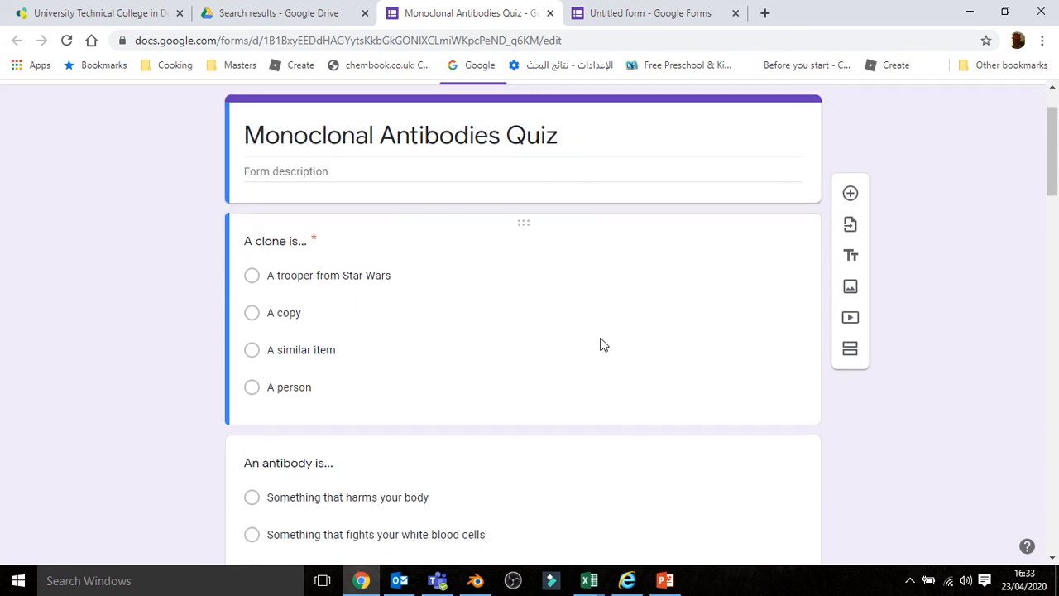
{"action": "scroll", "coordinate": [603, 344], "scroll_direction": "up", "scroll_amount": 1}
{"action": "left_click", "coordinate": [558, 153]}
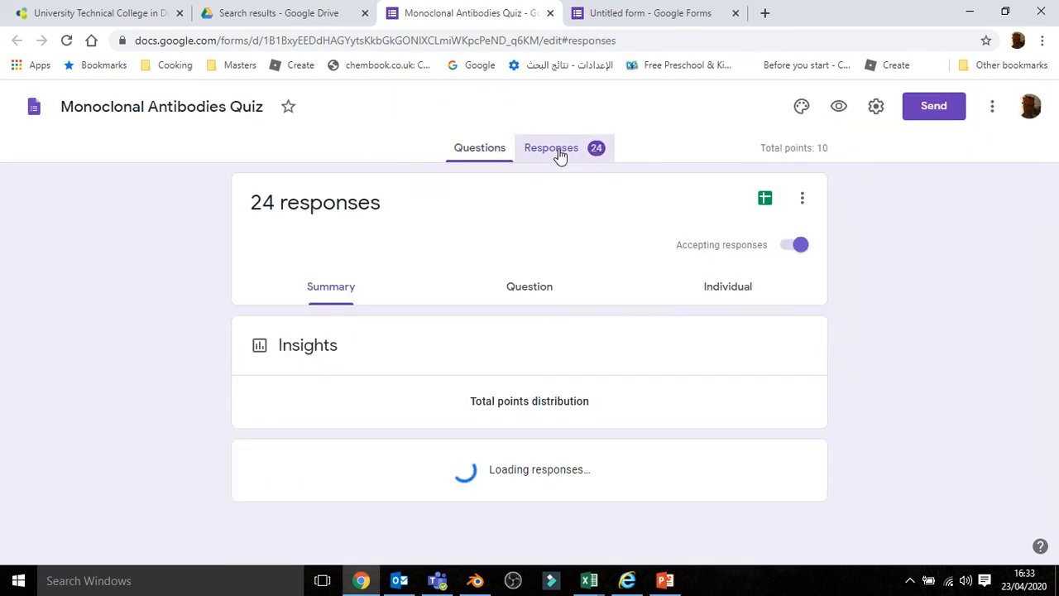
{"action": "scroll", "coordinate": [664, 331], "scroll_direction": "down", "scroll_amount": 1}
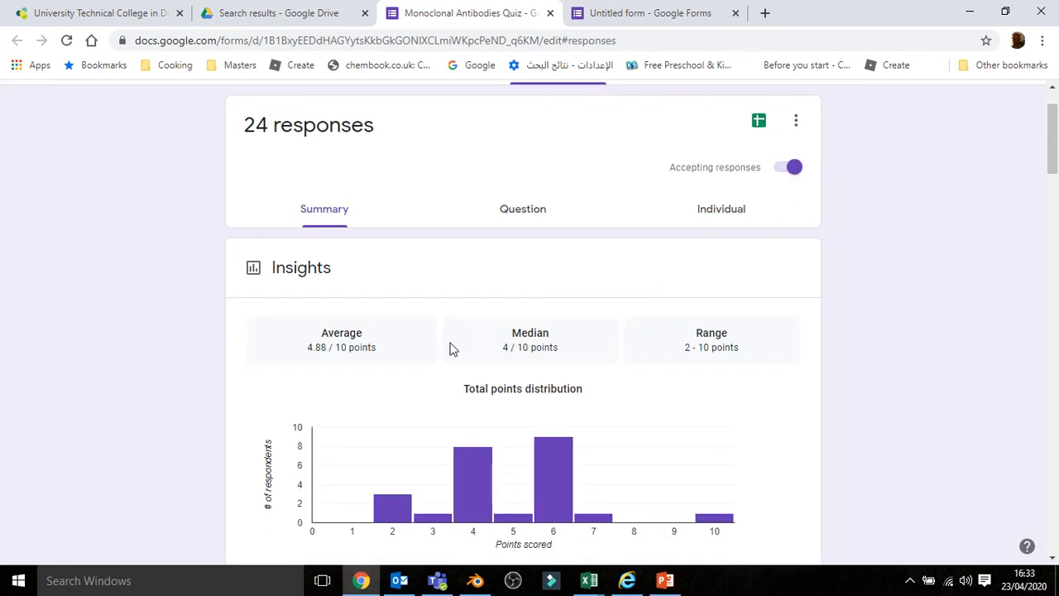
{"action": "scroll", "coordinate": [646, 331], "scroll_direction": "down", "scroll_amount": 1}
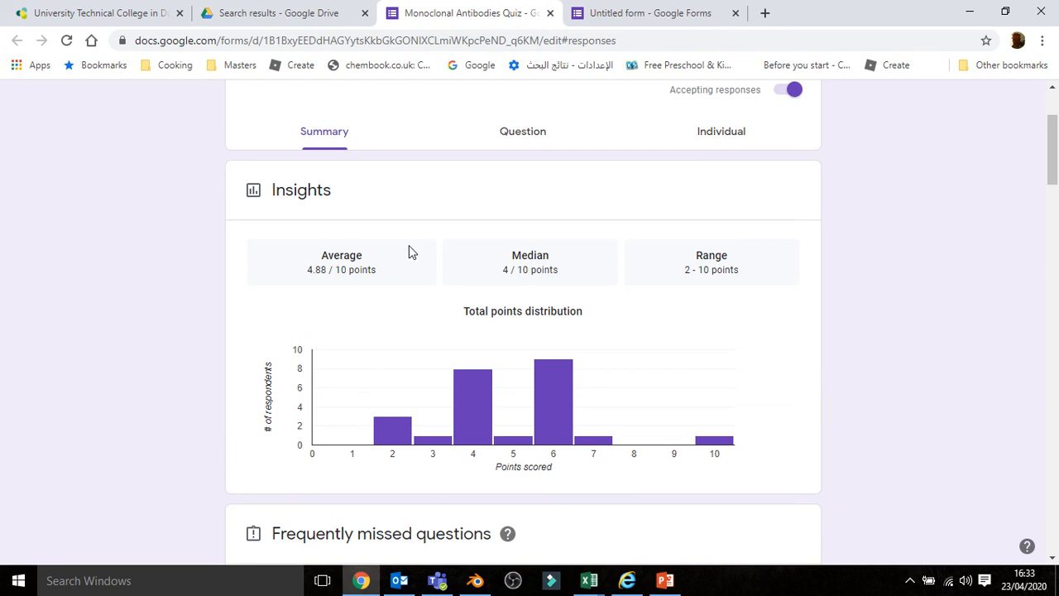
{"action": "scroll", "coordinate": [698, 340], "scroll_direction": "down", "scroll_amount": 1}
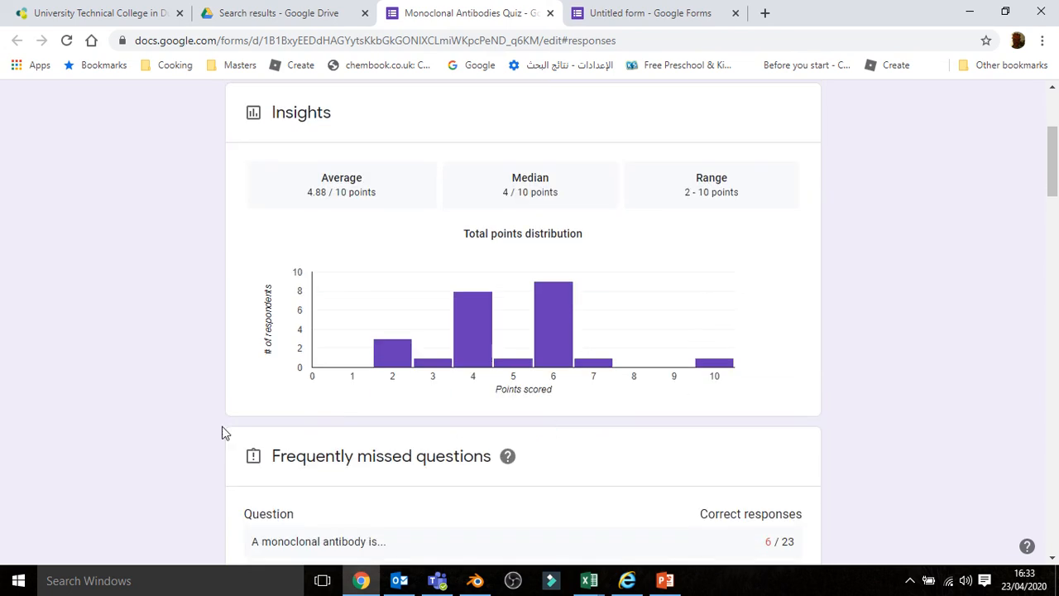
{"action": "mouse_move", "coordinate": [720, 366]}
{"action": "mouse_move", "coordinate": [491, 372]}
{"action": "scroll", "coordinate": [669, 408], "scroll_direction": "down", "scroll_amount": 3}
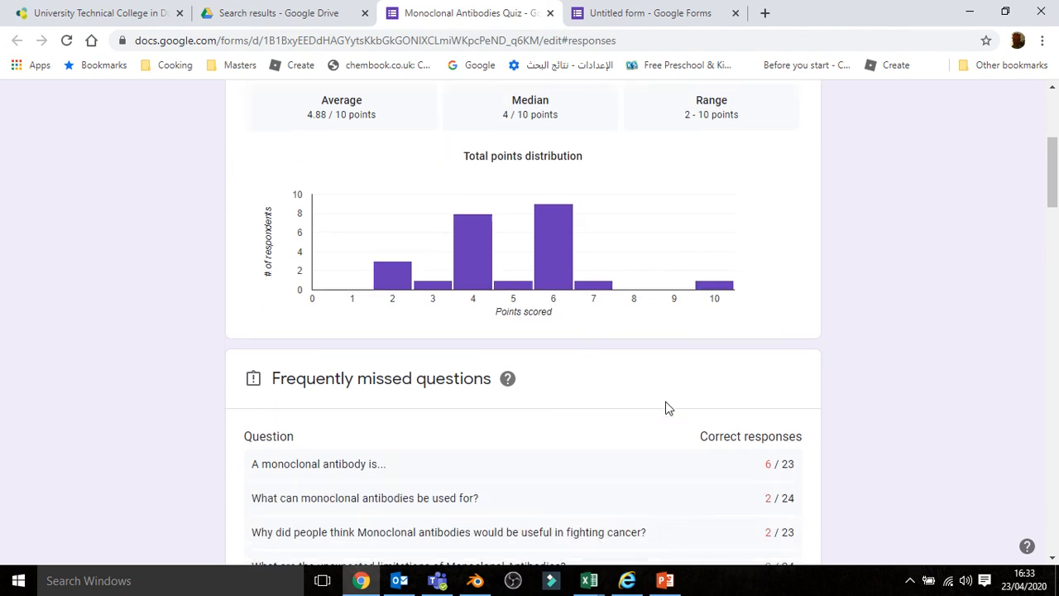
Review the frequently missed questions and the answer charts for each question in the response summary
{"action": "scroll", "coordinate": [511, 316], "scroll_direction": "down", "scroll_amount": 2}
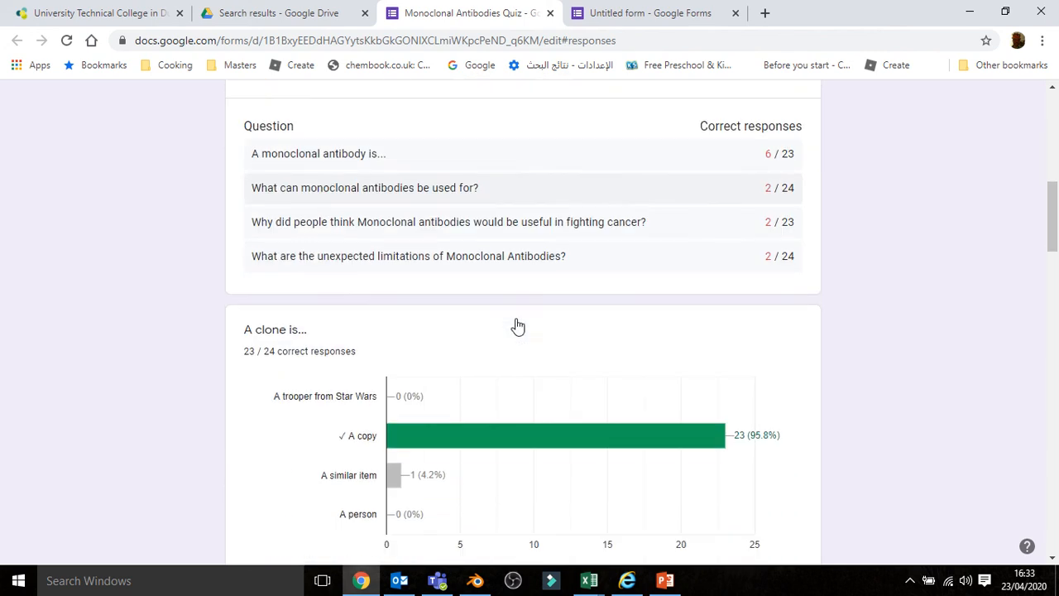
{"action": "scroll", "coordinate": [527, 371], "scroll_direction": "down", "scroll_amount": 3}
{"action": "scroll", "coordinate": [527, 371], "scroll_direction": "down", "scroll_amount": 3}
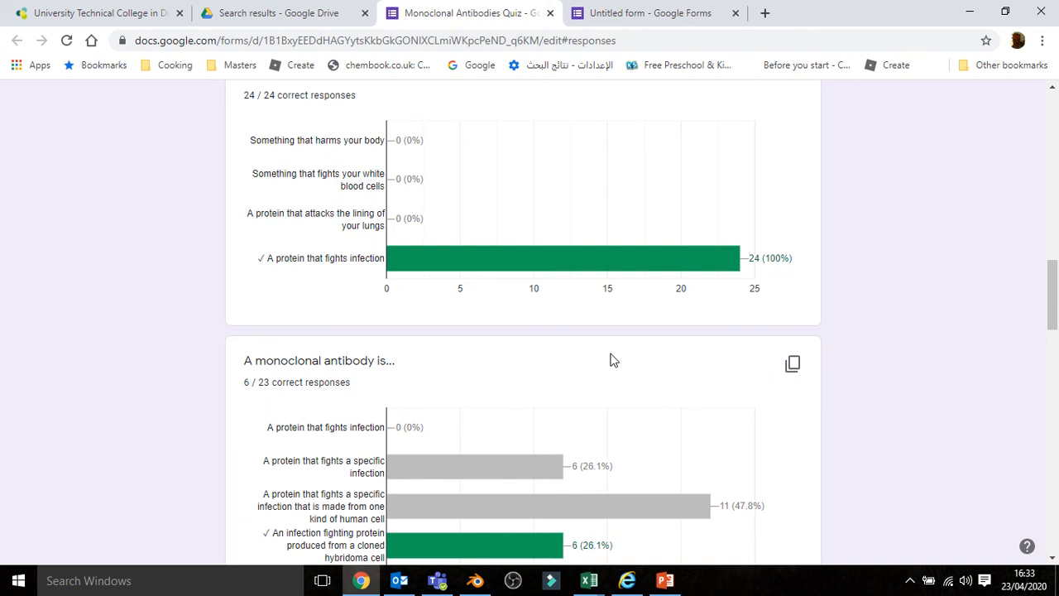
{"action": "scroll", "coordinate": [610, 359], "scroll_direction": "down", "scroll_amount": 1}
{"action": "scroll", "coordinate": [610, 360], "scroll_direction": "up", "scroll_amount": 3}
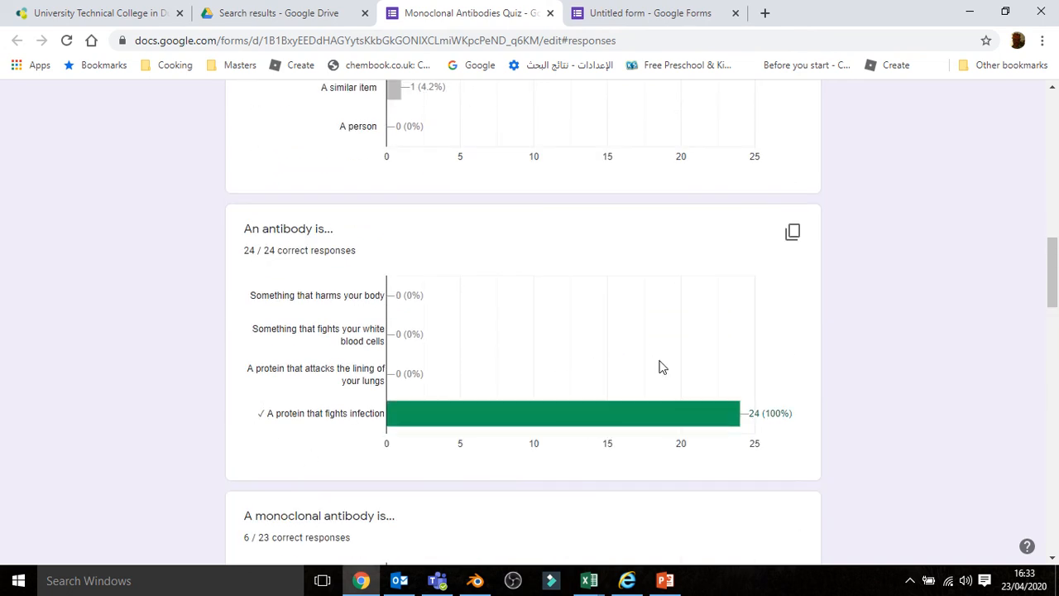
{"action": "scroll", "coordinate": [658, 324], "scroll_direction": "down", "scroll_amount": 3}
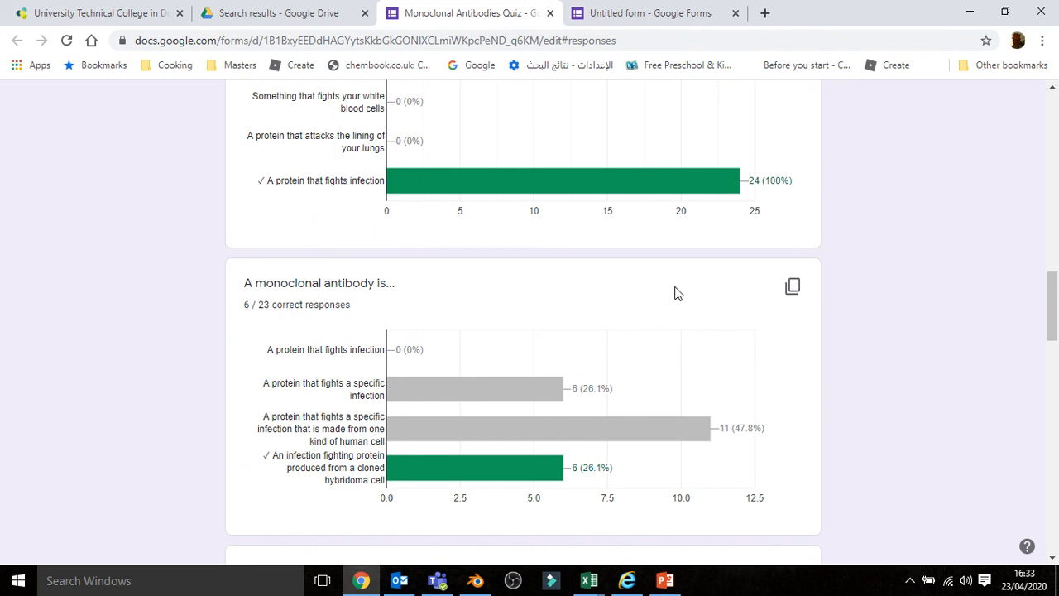
{"action": "scroll", "coordinate": [672, 295], "scroll_direction": "down", "scroll_amount": 1}
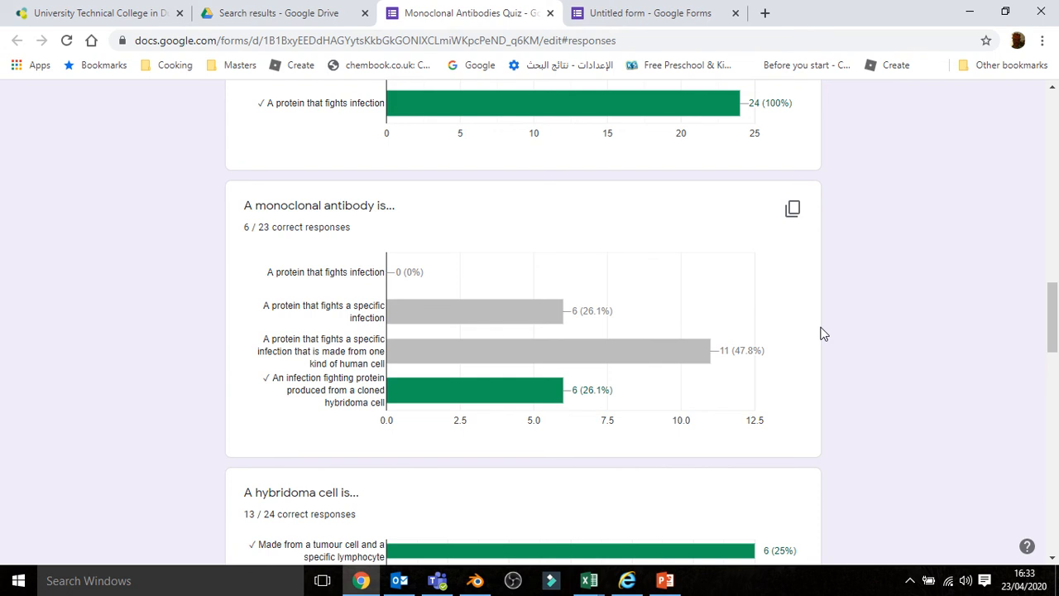
Show the individual responses and examine the first respondent's score and marked answers
{"action": "scroll", "coordinate": [832, 336], "scroll_direction": "up", "scroll_amount": 15}
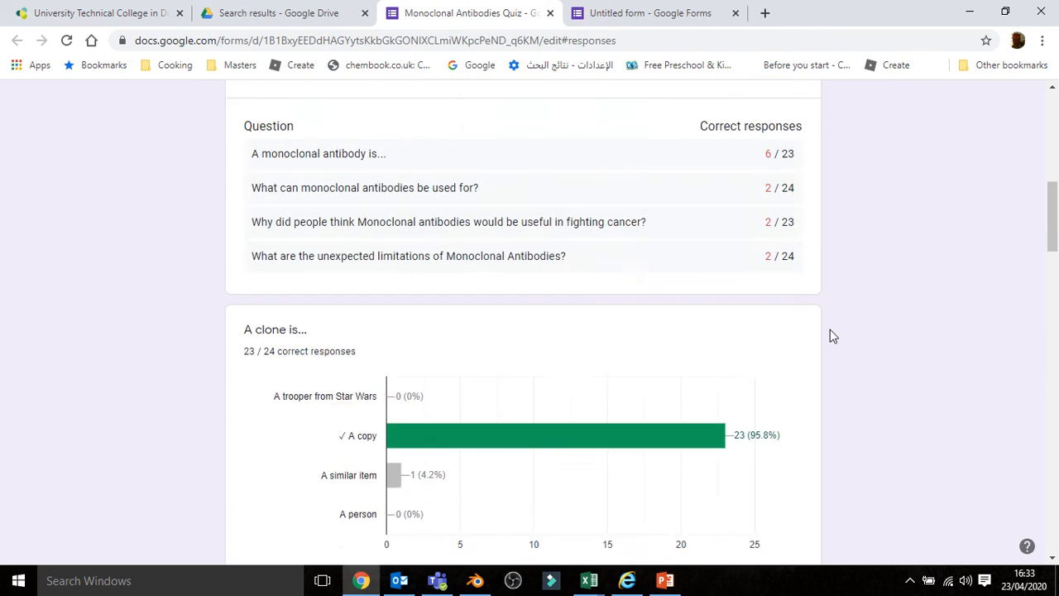
{"action": "scroll", "coordinate": [624, 319], "scroll_direction": "down", "scroll_amount": 1}
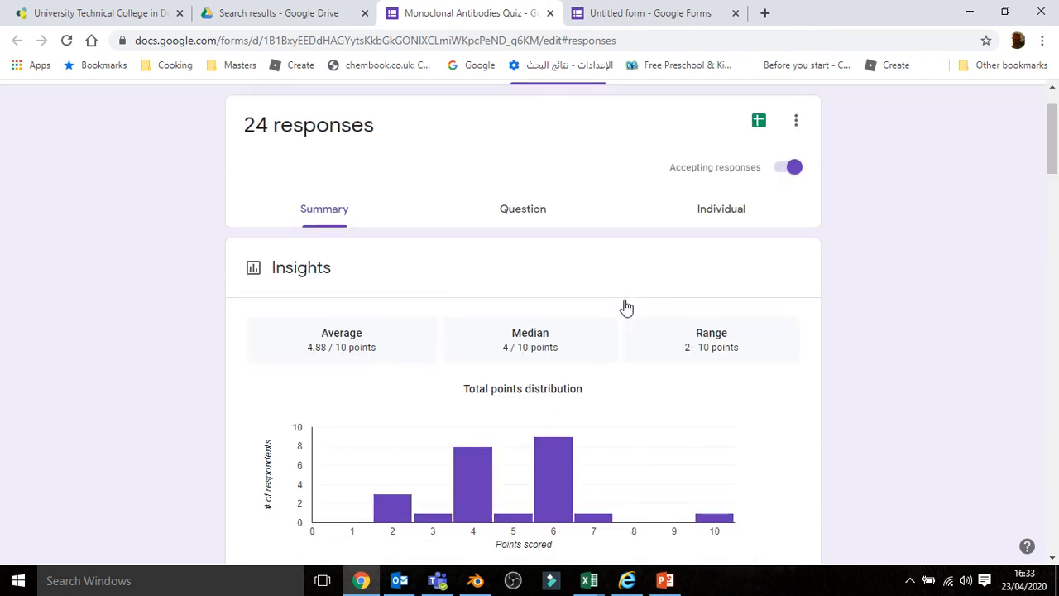
{"action": "left_click", "coordinate": [724, 214]}
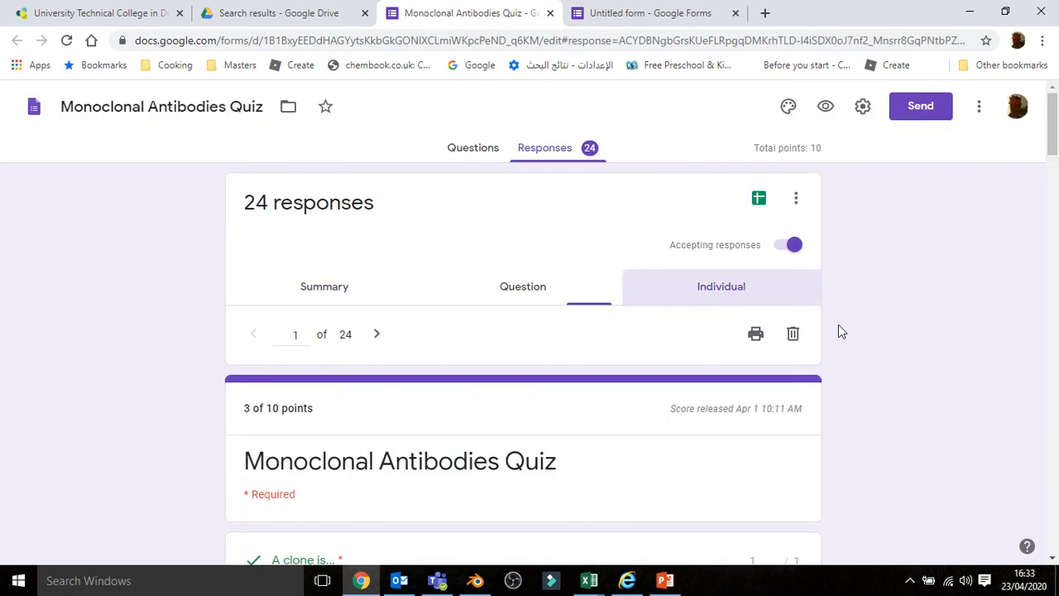
{"action": "scroll", "coordinate": [562, 444], "scroll_direction": "down", "scroll_amount": 3}
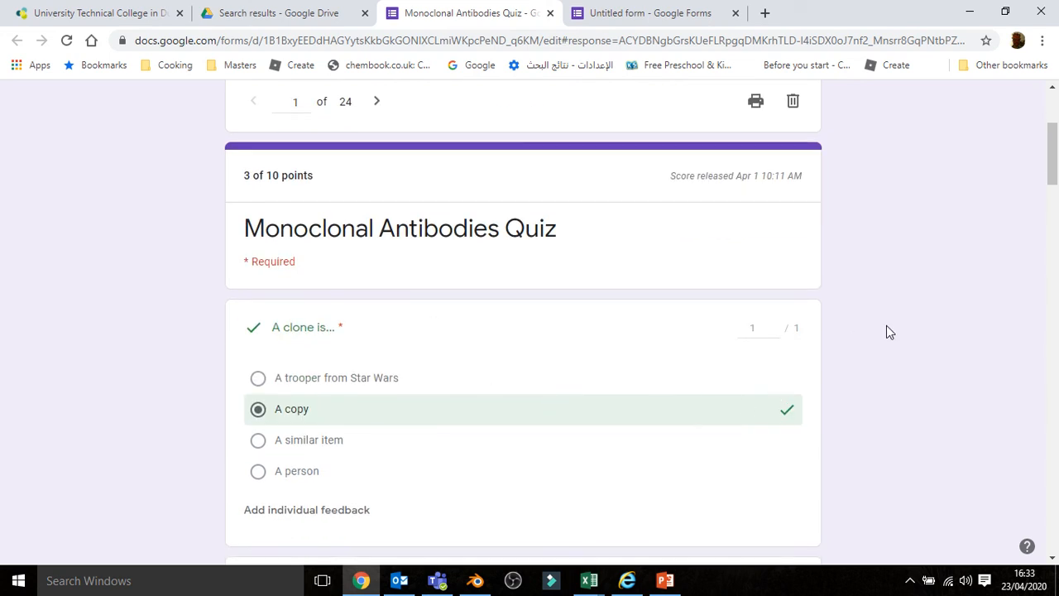
{"action": "scroll", "coordinate": [848, 360], "scroll_direction": "down", "scroll_amount": 1}
{"action": "scroll", "coordinate": [794, 421], "scroll_direction": "down", "scroll_amount": 1}
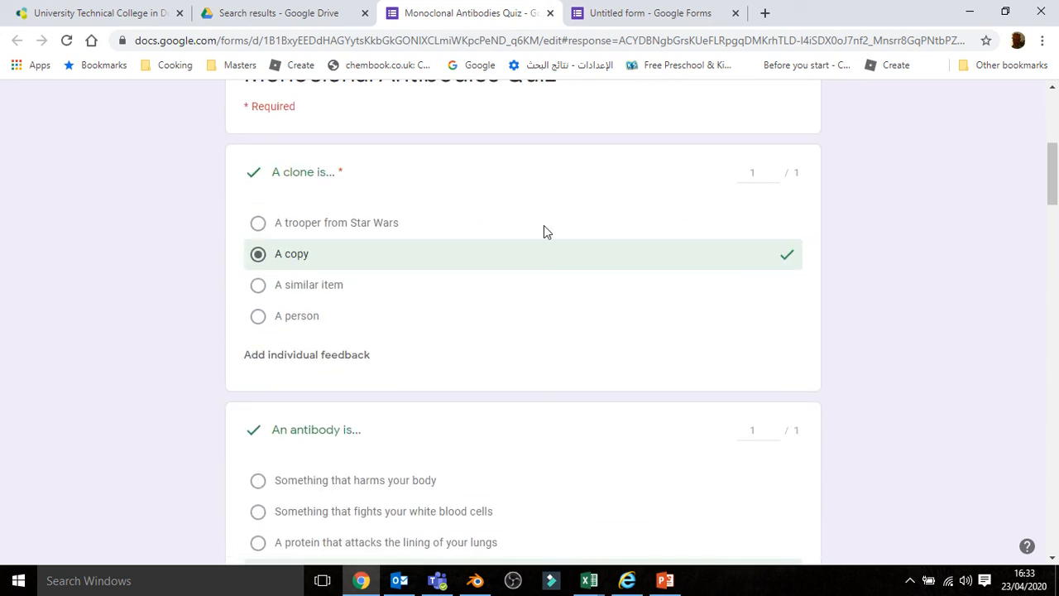
{"action": "scroll", "coordinate": [798, 350], "scroll_direction": "up", "scroll_amount": 2}
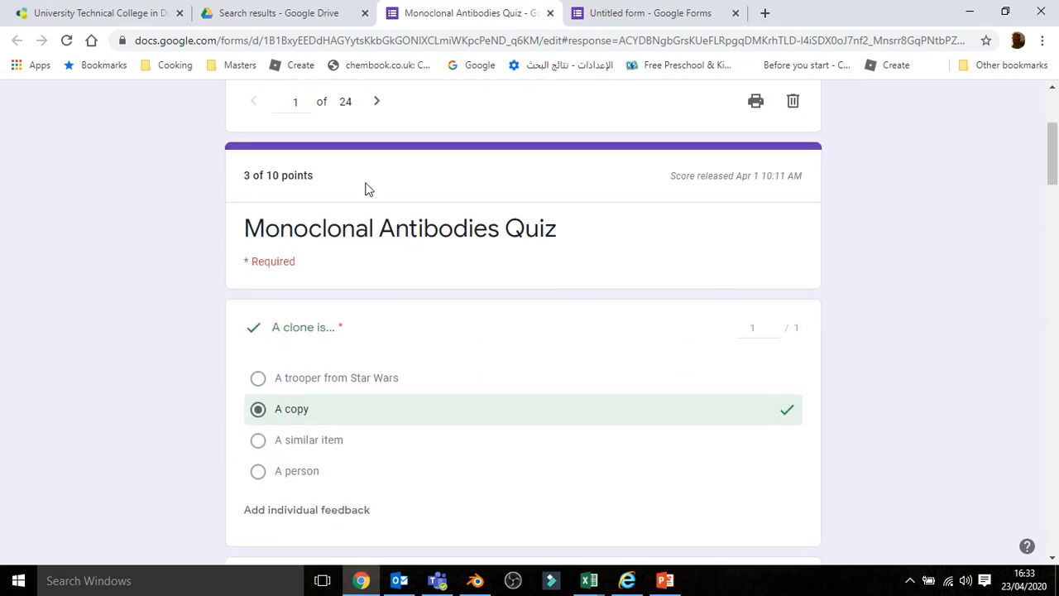
{"action": "scroll", "coordinate": [724, 336], "scroll_direction": "down", "scroll_amount": 1}
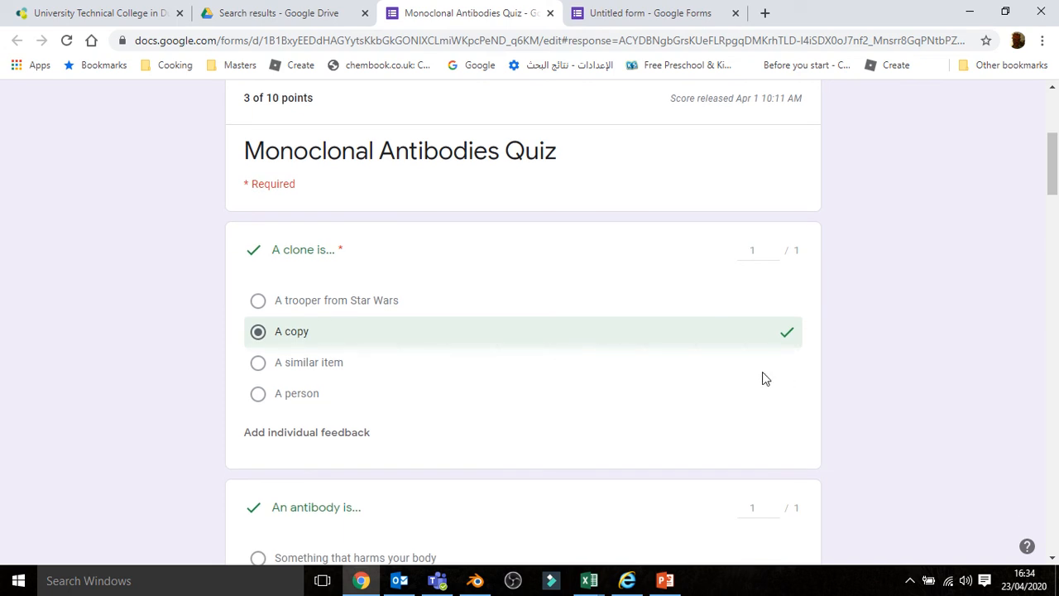
{"action": "scroll", "coordinate": [765, 378], "scroll_direction": "down", "scroll_amount": 1}
{"action": "scroll", "coordinate": [762, 374], "scroll_direction": "down", "scroll_amount": 2}
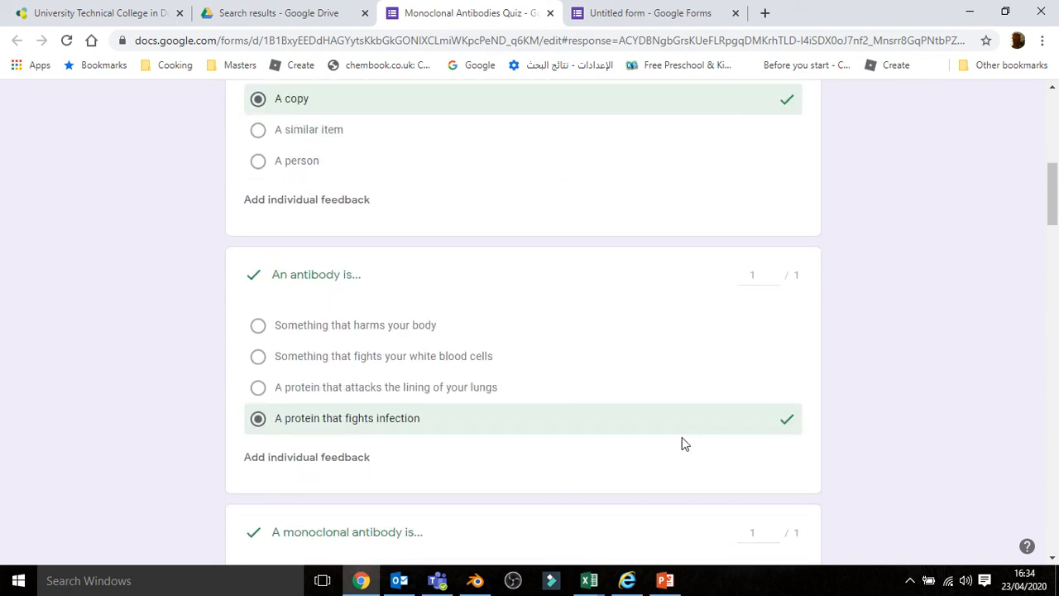
{"action": "scroll", "coordinate": [807, 331], "scroll_direction": "down", "scroll_amount": 4}
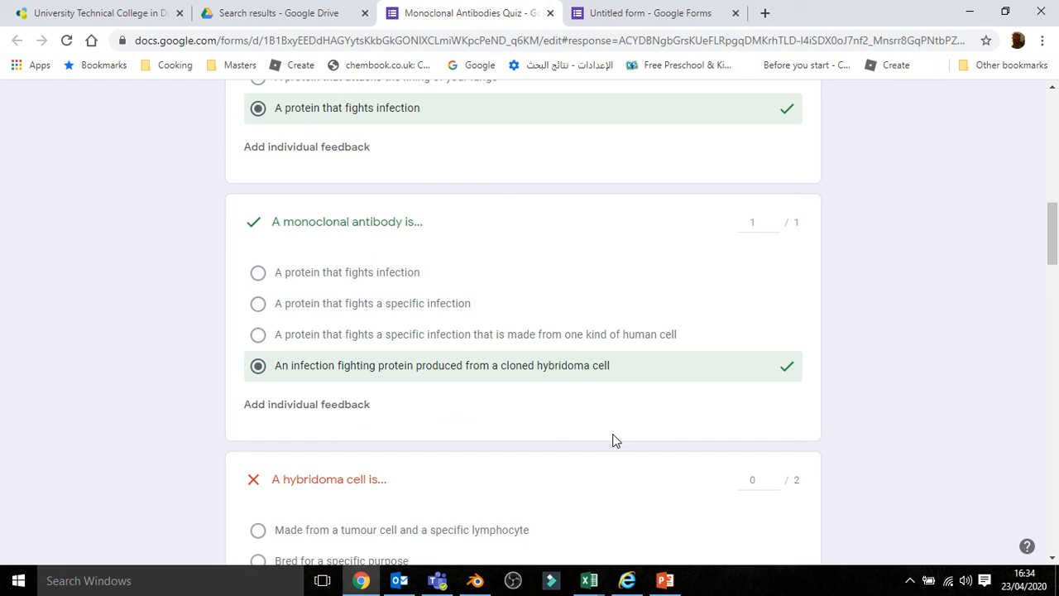
{"action": "scroll", "coordinate": [613, 440], "scroll_direction": "down", "scroll_amount": 2}
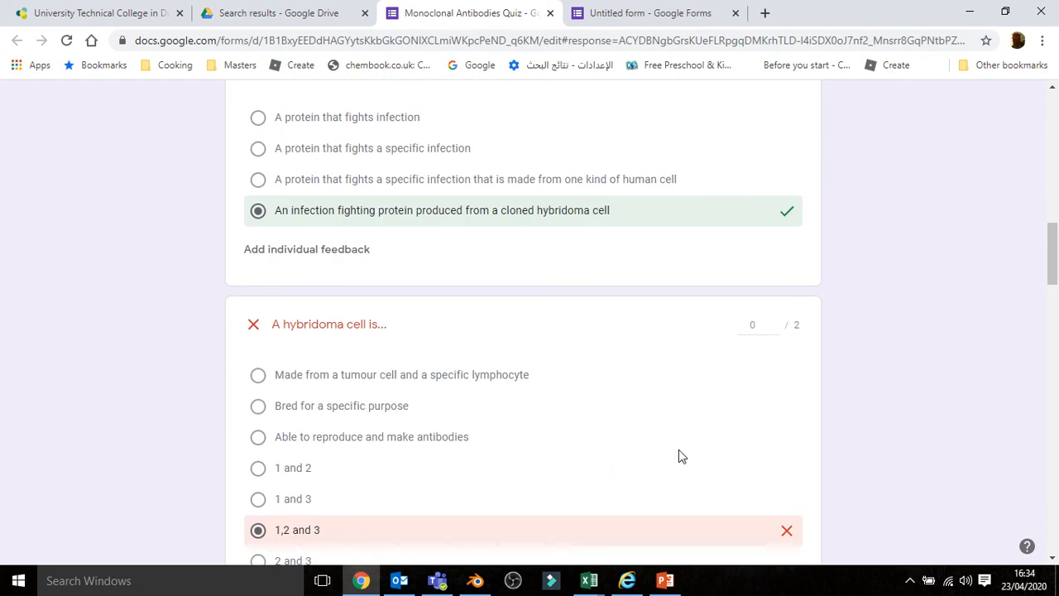
{"action": "scroll", "coordinate": [678, 450], "scroll_direction": "up", "scroll_amount": 10}
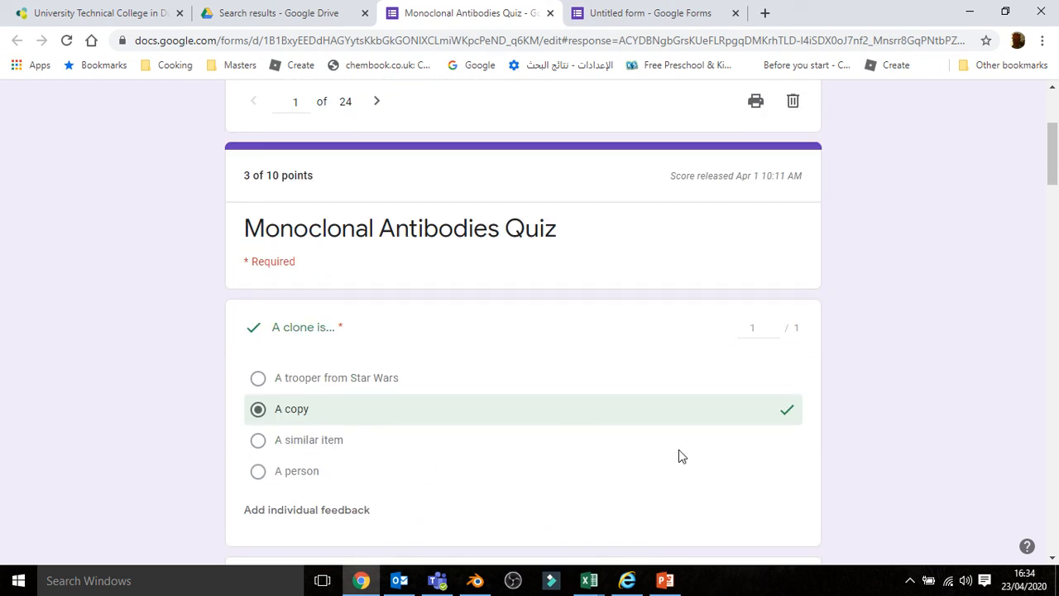
{"action": "scroll", "coordinate": [679, 457], "scroll_direction": "up", "scroll_amount": 3}
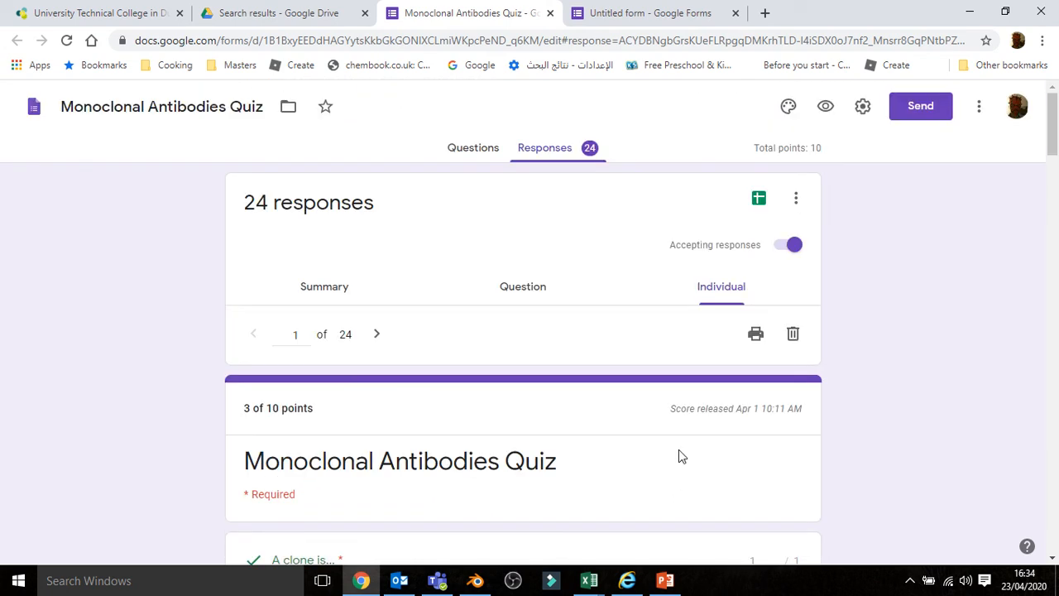